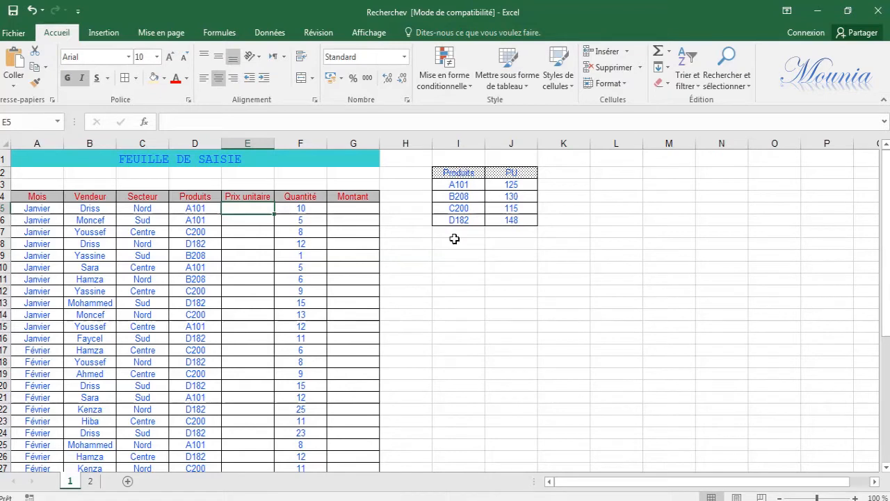
{"action": "left_click", "coordinate": [90, 483]}
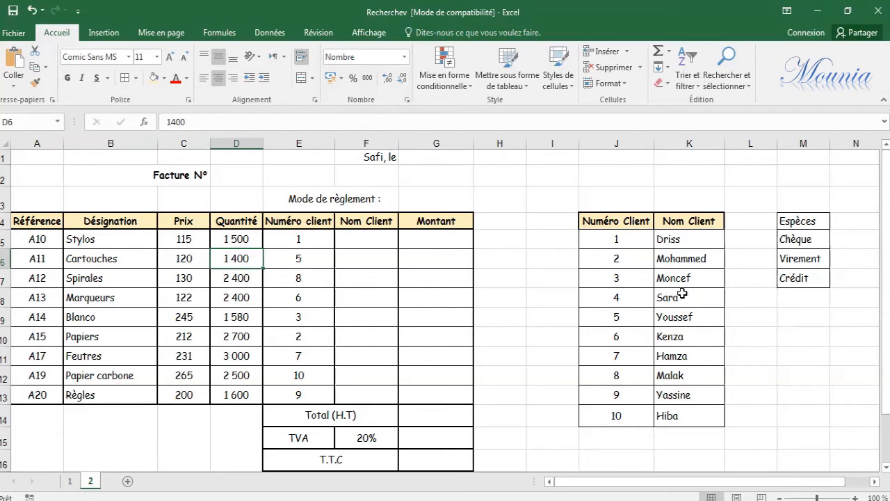
{"action": "left_click", "coordinate": [70, 481]}
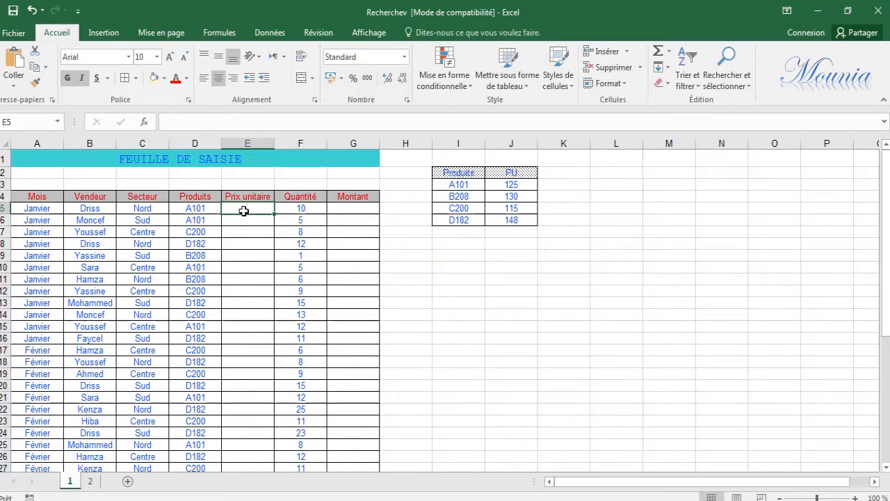
Try the formula =RECHERCHEV(D5;I3:J6;2) in the first Prix unitaire cell, E5, and clear the cell again
{"action": "type", "text": "="}
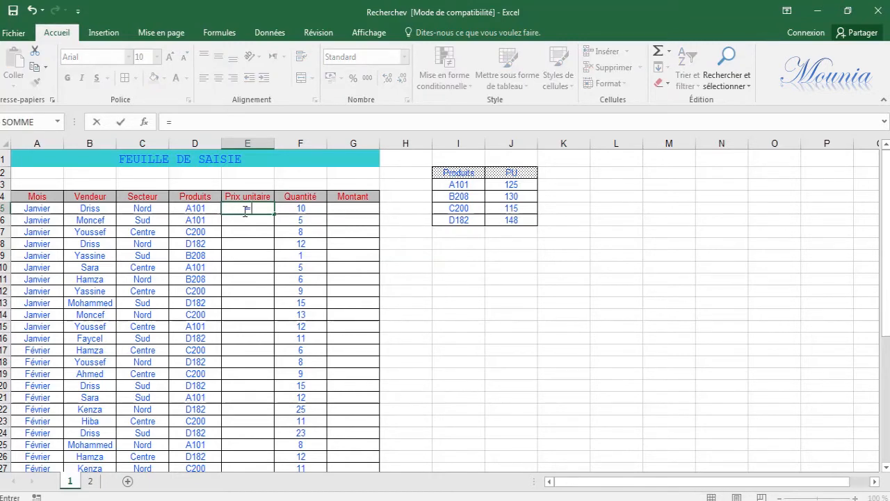
{"action": "type", "text": "recher"}
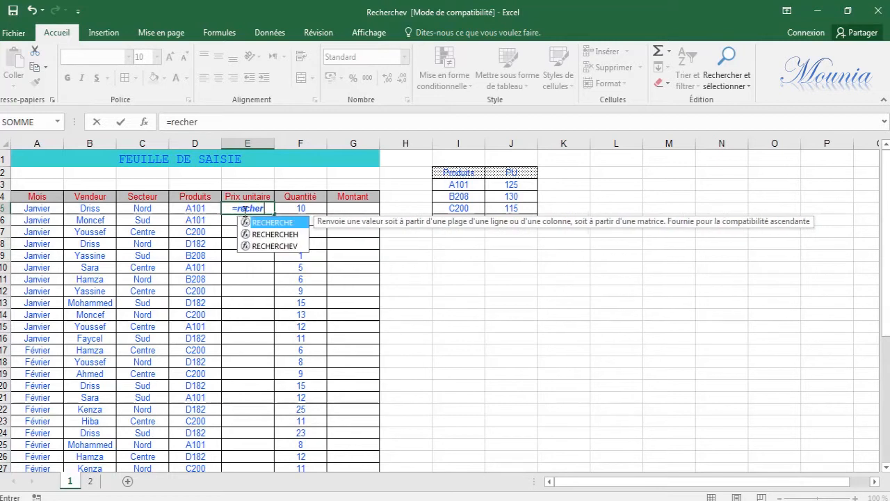
{"action": "type", "text": "chev"}
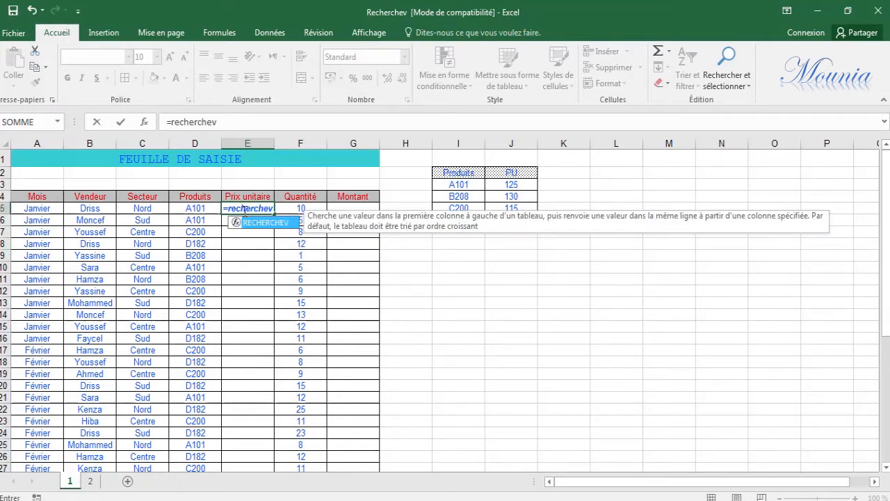
{"action": "type", "text": "("}
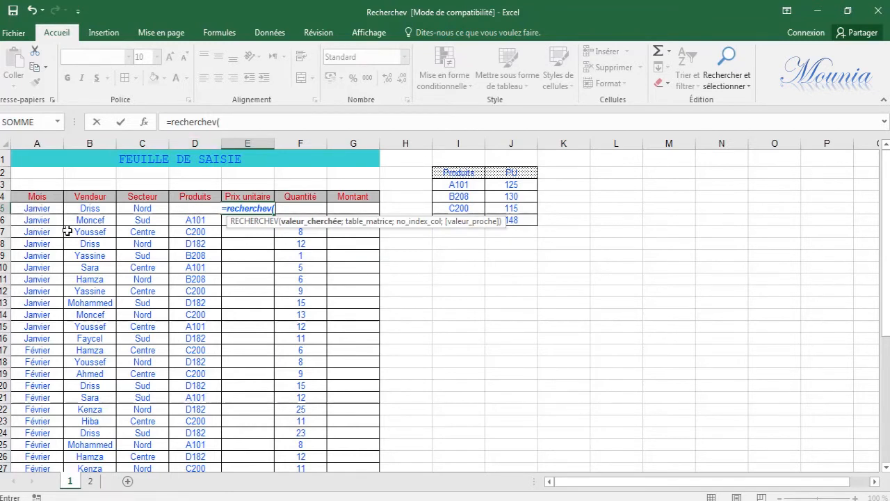
{"action": "type", "text": "d5"}
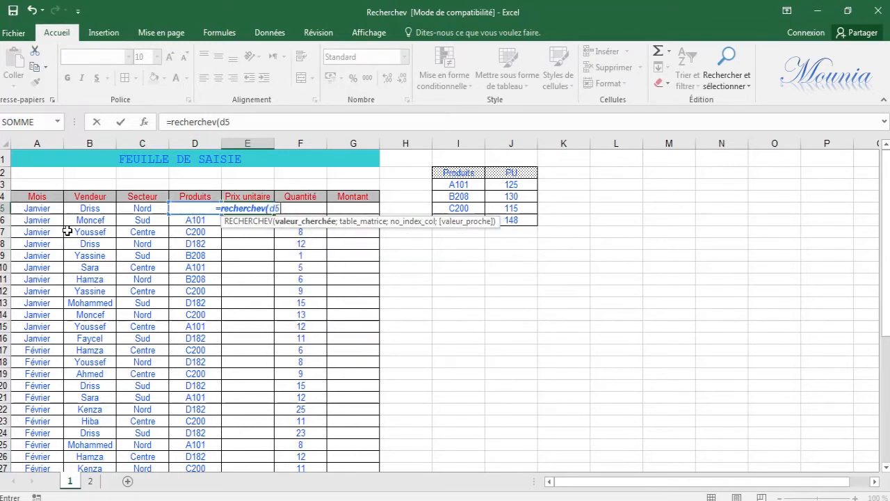
{"action": "type", "text": ";"}
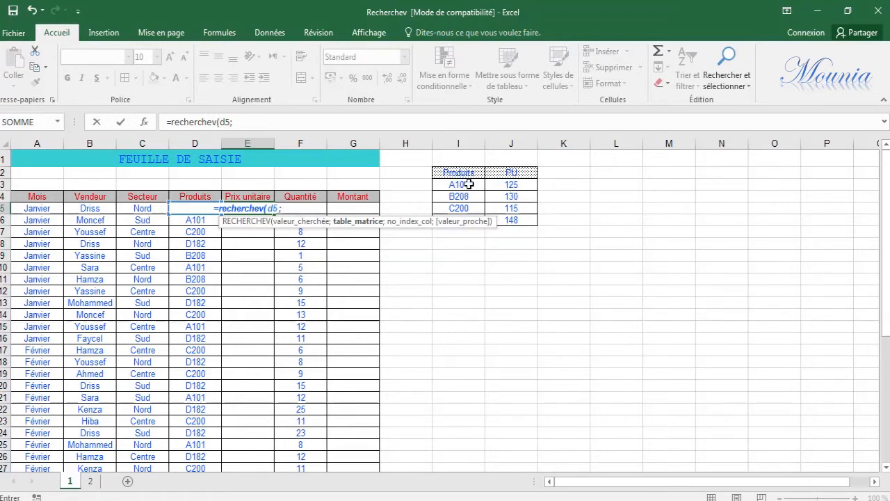
{"action": "left_click_drag", "start_coordinate": [466, 184], "coordinate": [508, 225]}
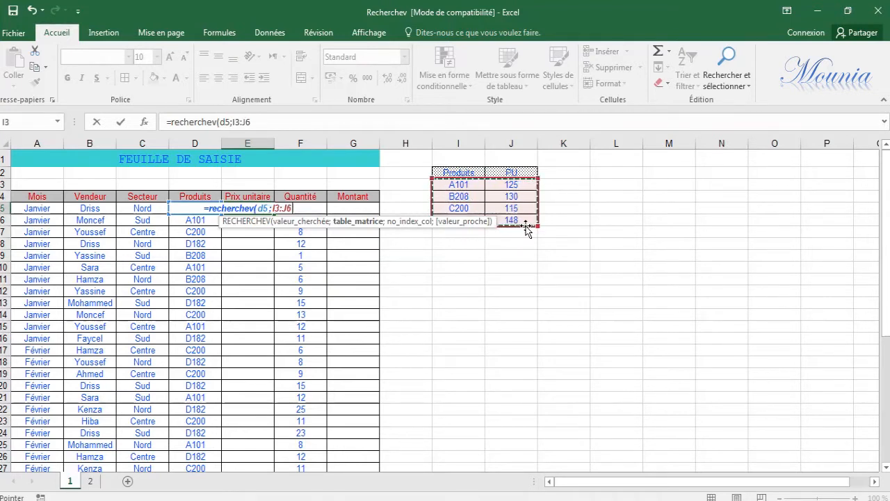
{"action": "type", "text": ";"}
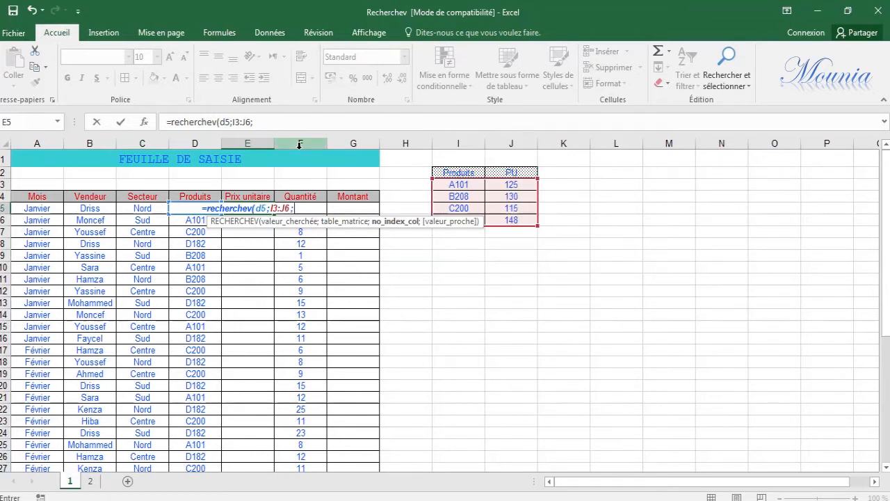
{"action": "type", "text": "2"}
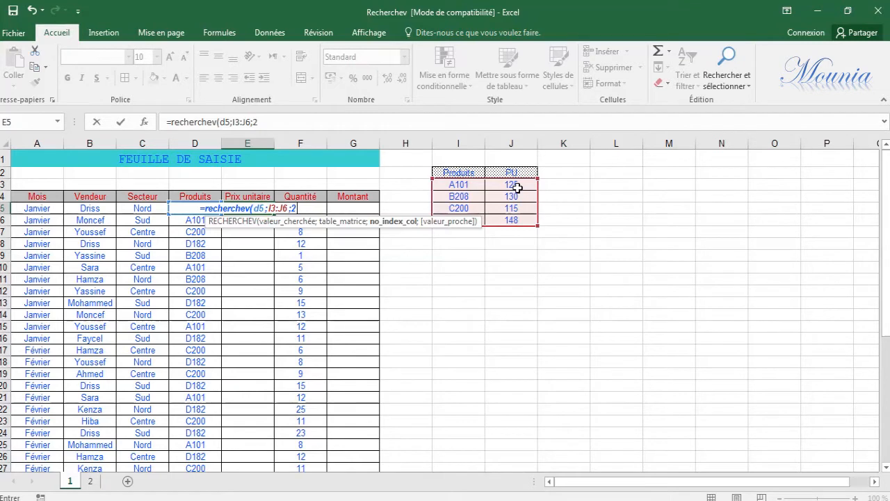
{"action": "type", "text": ")"}
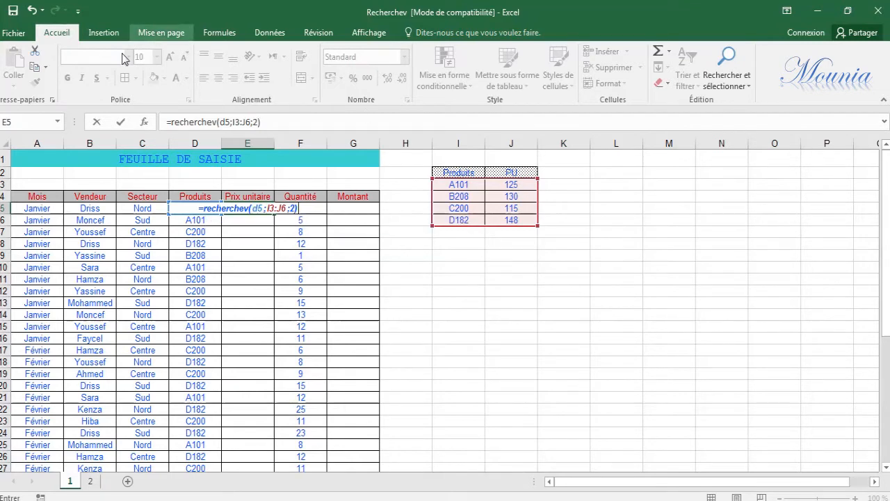
{"action": "left_click", "coordinate": [122, 122]}
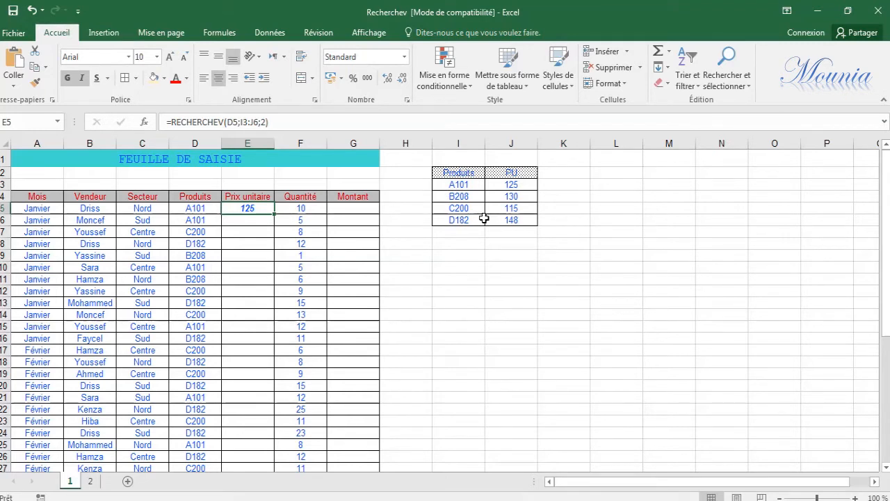
{"action": "key", "text": "Delete"}
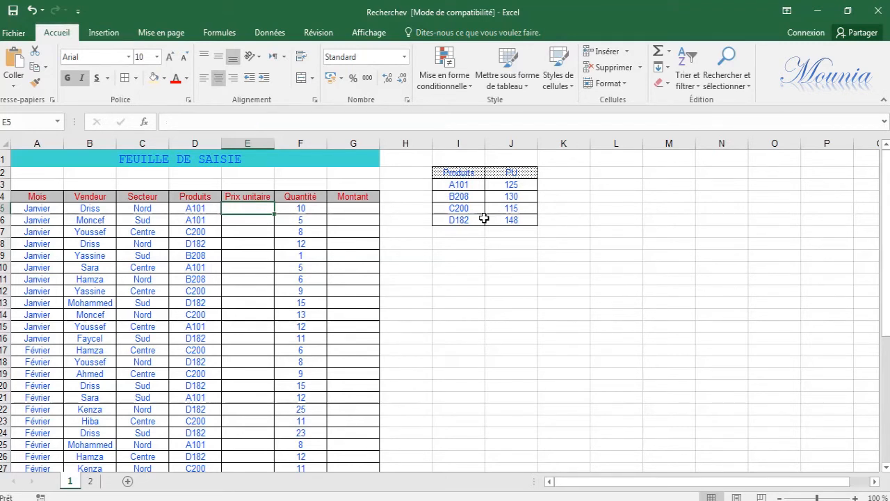
Write a RECHERCHEV formula in E5 that looks up D5 in the price table I3:J6 and returns column 2
{"action": "type", "text": "="}
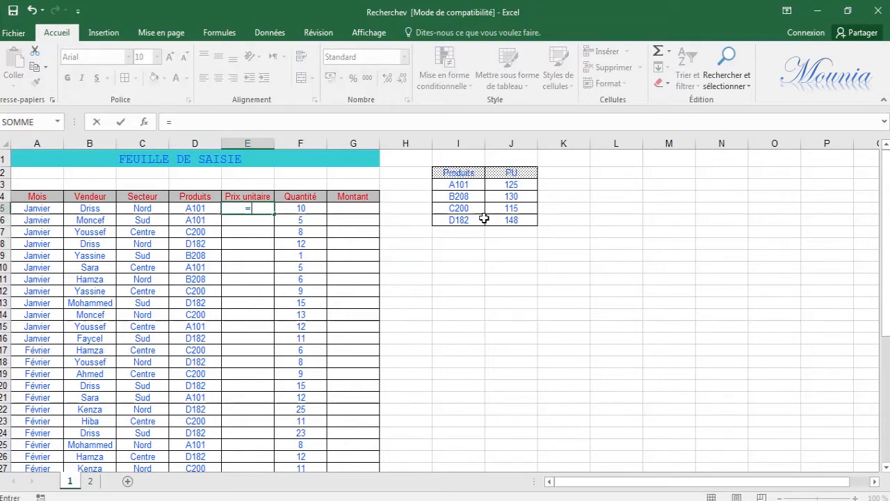
{"action": "type", "text": "re"}
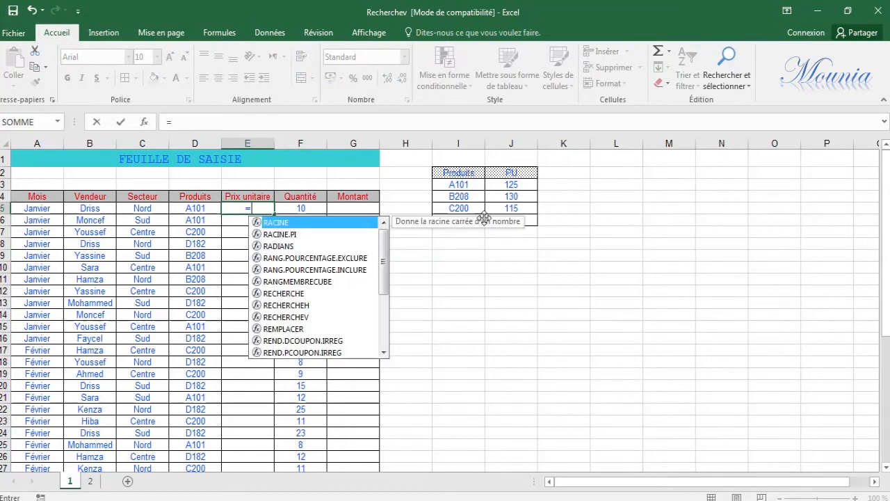
{"action": "type", "text": "cher"}
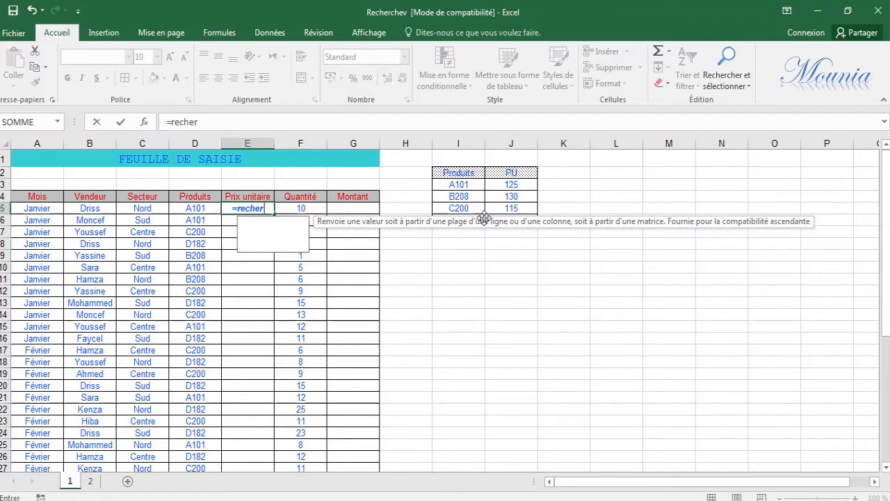
{"action": "type", "text": "chev"}
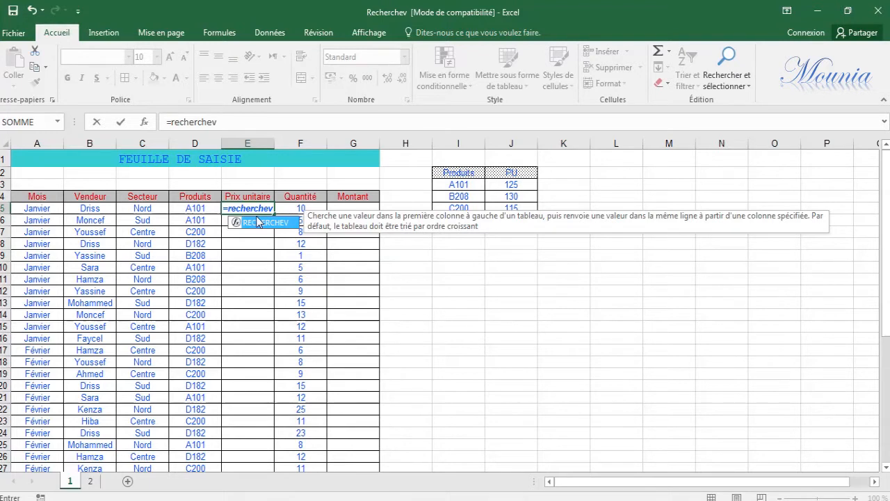
{"action": "type", "text": "("}
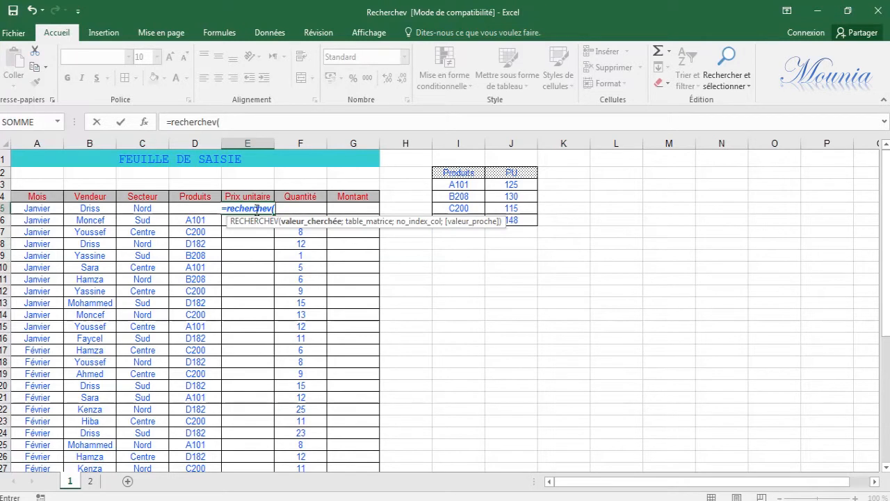
{"action": "type", "text": "d5"}
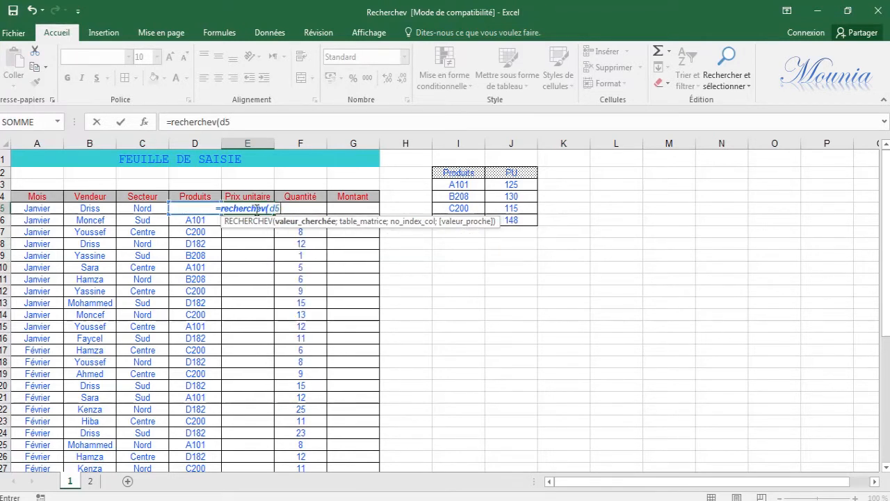
{"action": "type", "text": ";"}
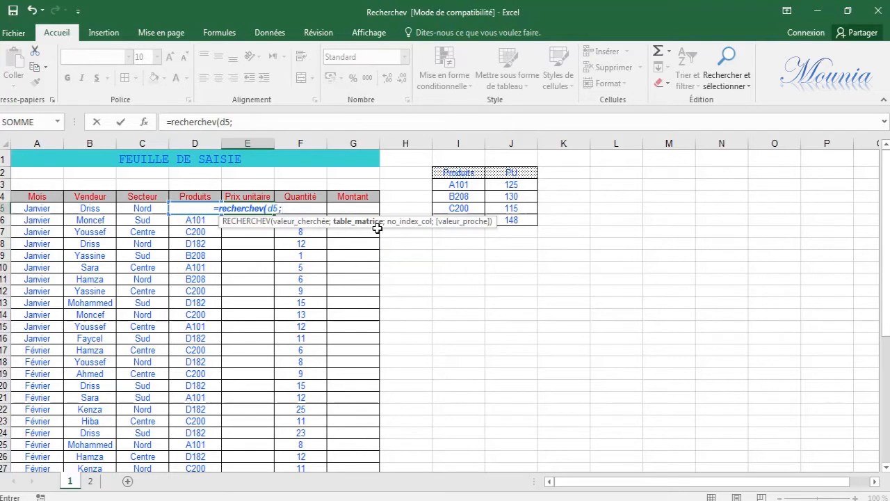
{"action": "left_click_drag", "start_coordinate": [462, 185], "coordinate": [510, 221]}
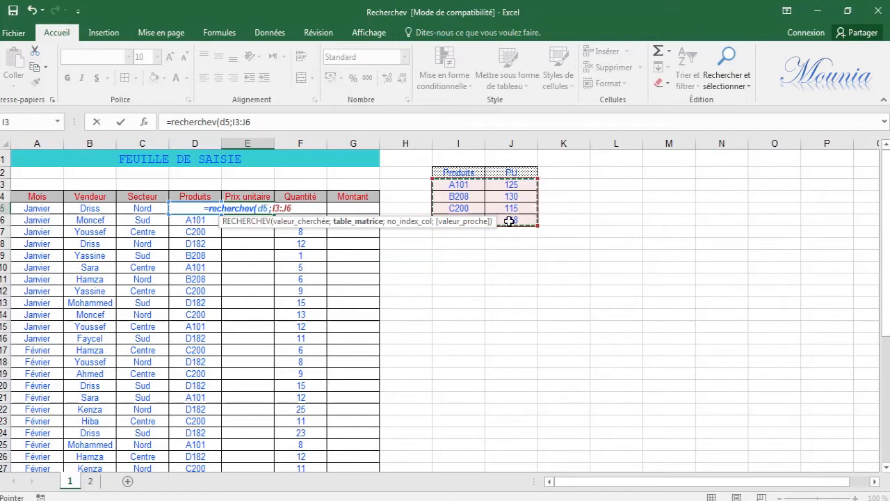
{"action": "type", "text": ";"}
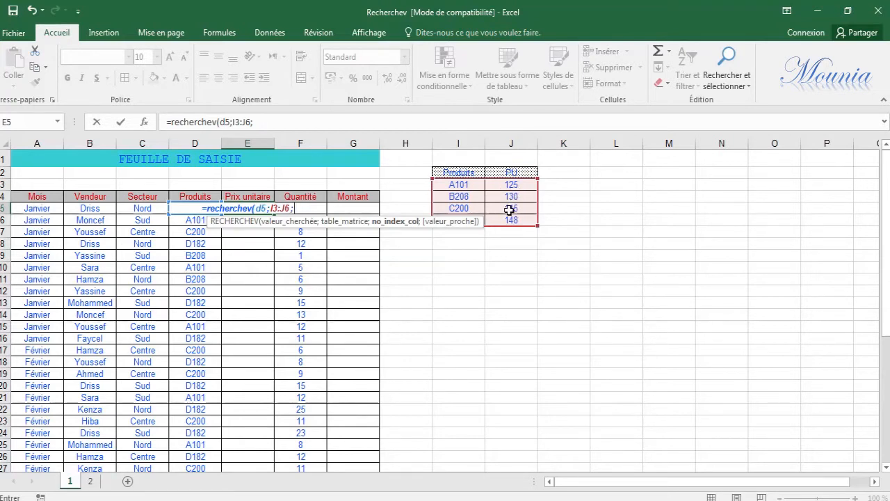
{"action": "type", "text": "2"}
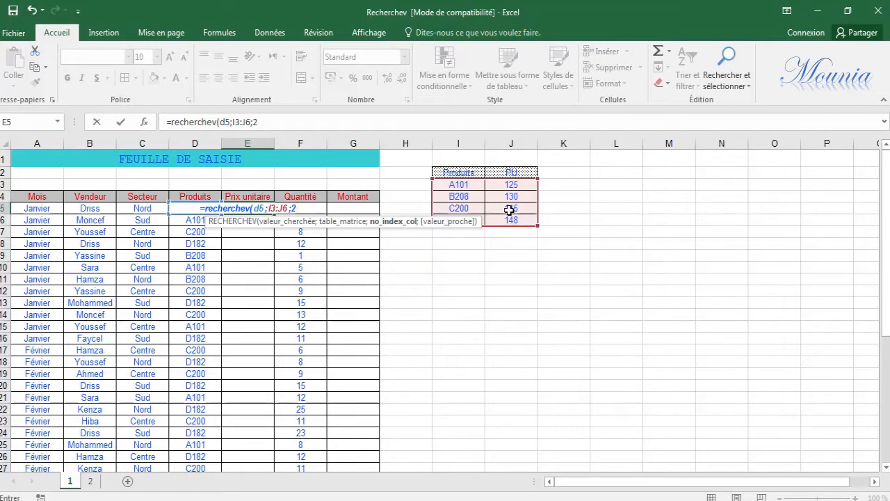
{"action": "type", "text": ")"}
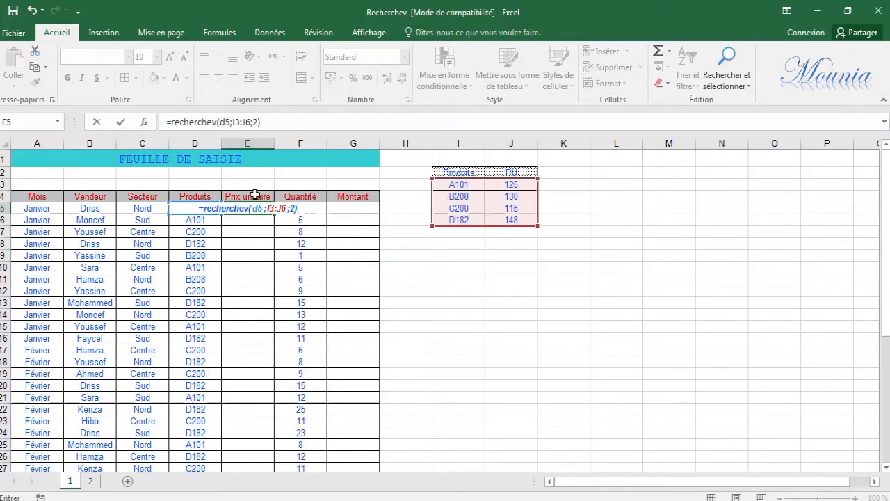
Make the lookup range in the E5 formula absolute as $I$3:$J$6 and validate the formula
{"action": "left_click", "coordinate": [235, 122]}
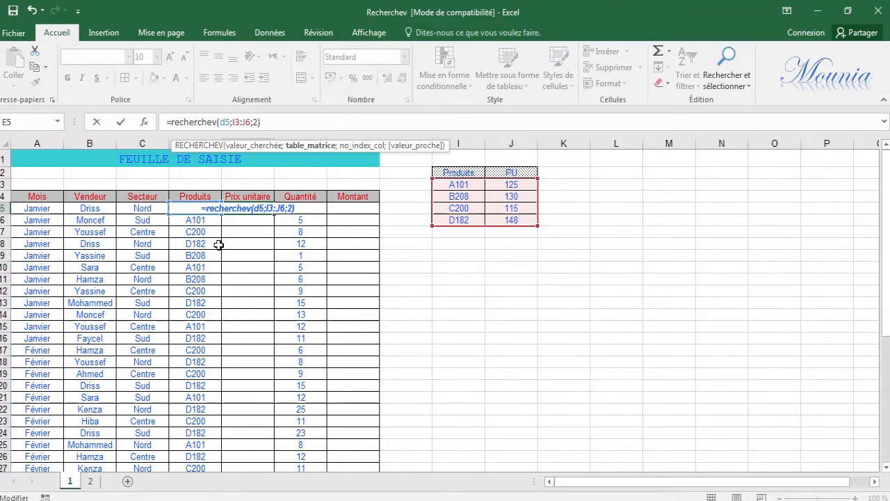
{"action": "type", "text": "$I"}
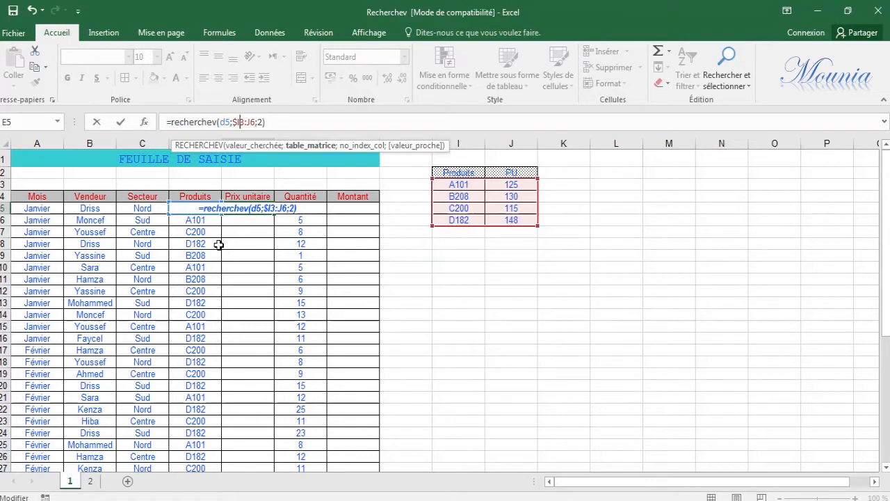
{"action": "type", "text": "$"}
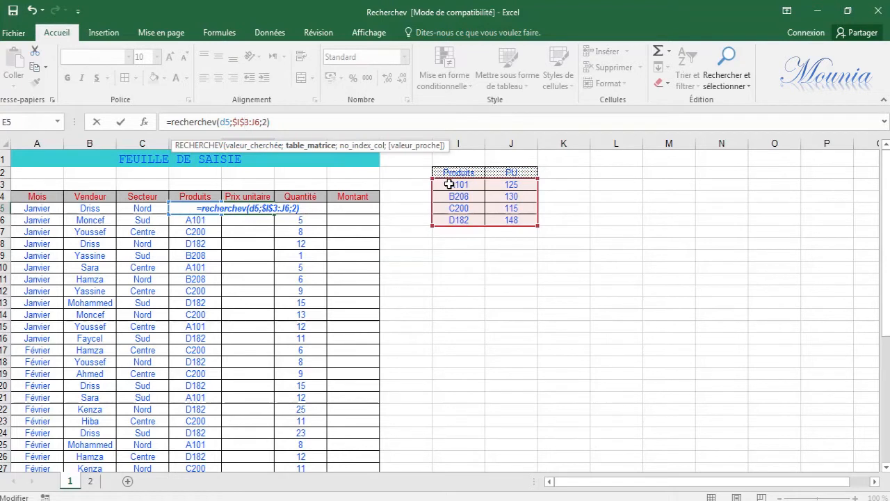
{"action": "left_click", "coordinate": [252, 122]}
{"action": "type", "text": "$"}
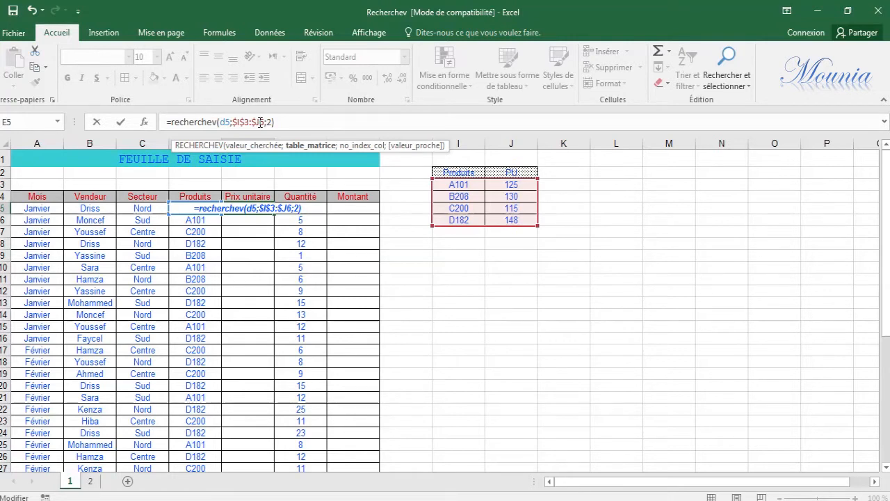
{"action": "type", "text": "$"}
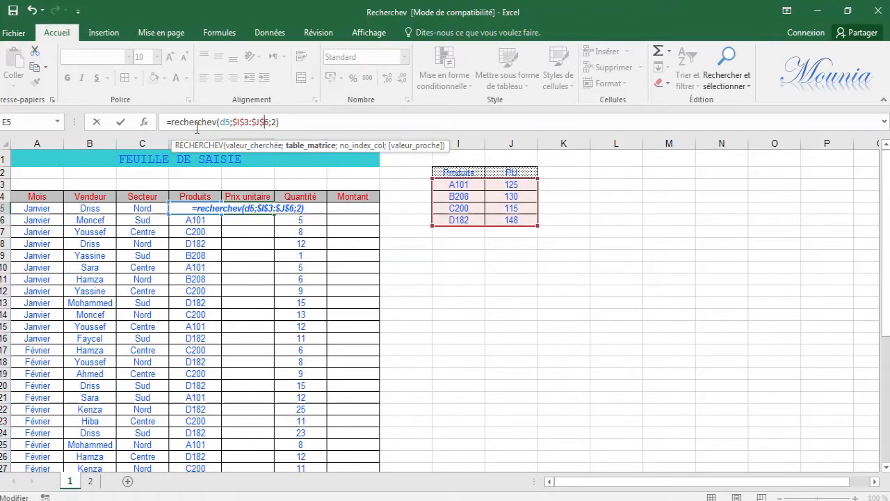
{"action": "left_click", "coordinate": [121, 123]}
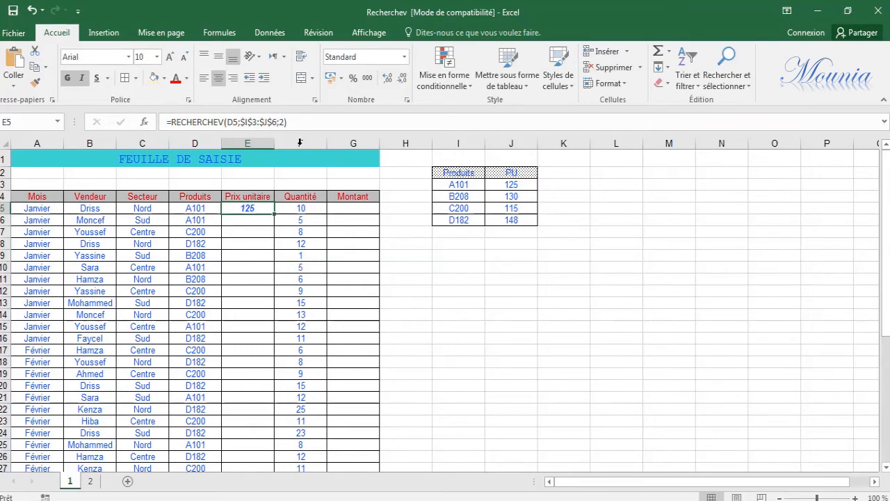
Apply the Dh accounting format to E5 and fill its formula down the whole Prix unitaire column
{"action": "left_click", "coordinate": [341, 78]}
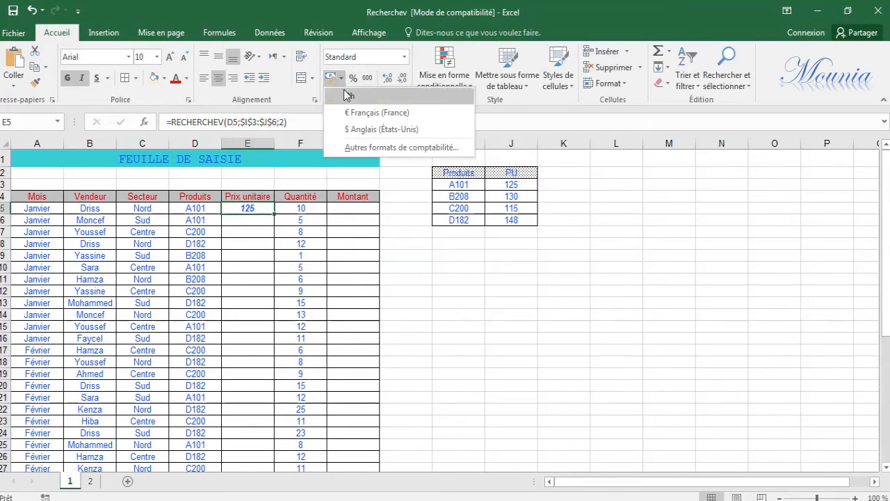
{"action": "left_click", "coordinate": [348, 95]}
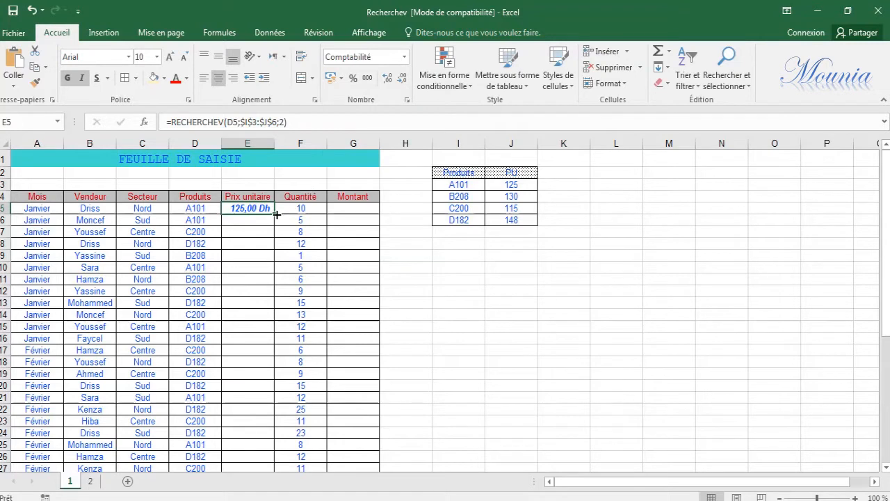
{"action": "double_click", "coordinate": [277, 214]}
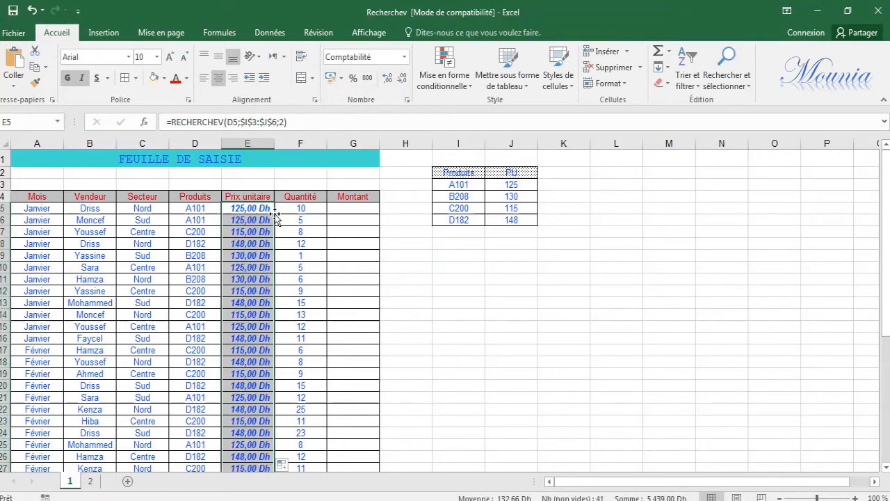
Calculate the first Montant in G5 with the formula =E5*F5 and fill it down the whole Montant column
{"action": "left_click", "coordinate": [357, 207]}
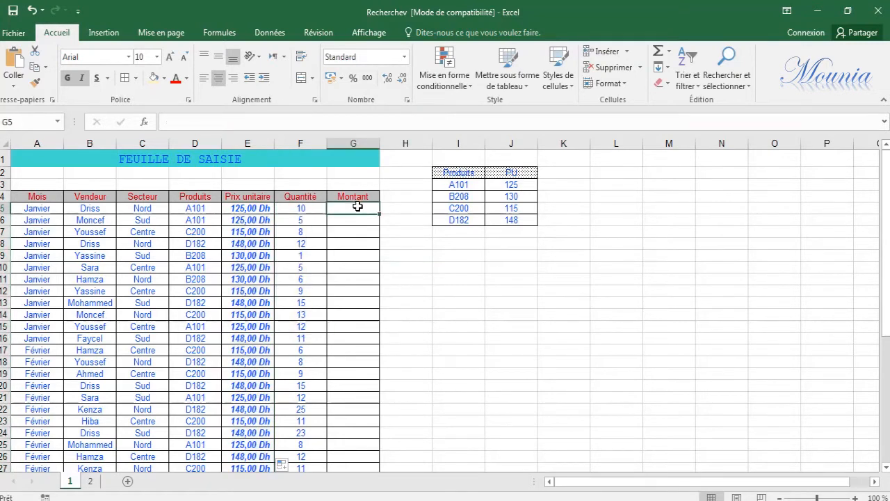
{"action": "type", "text": "="}
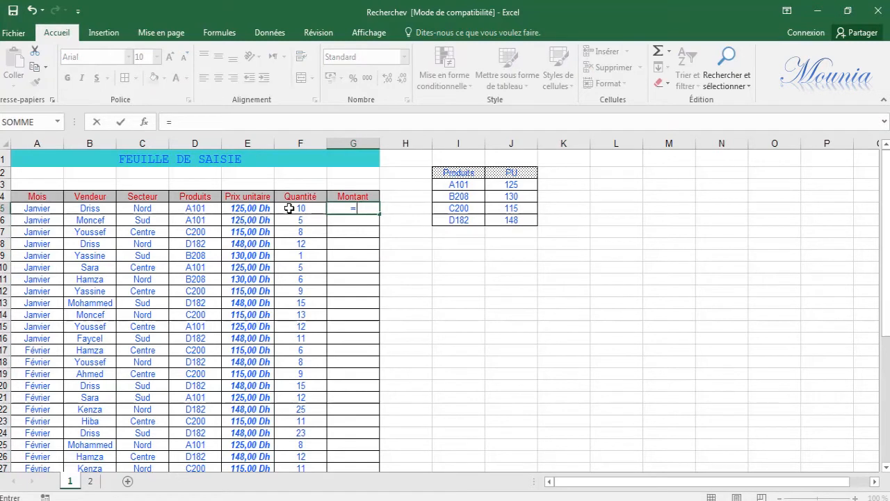
{"action": "left_click", "coordinate": [258, 207]}
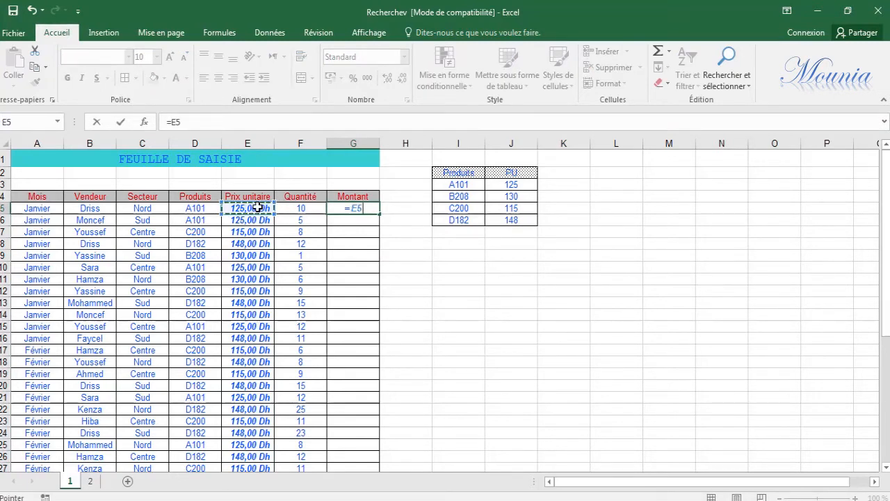
{"action": "type", "text": "*"}
{"action": "left_click", "coordinate": [303, 209]}
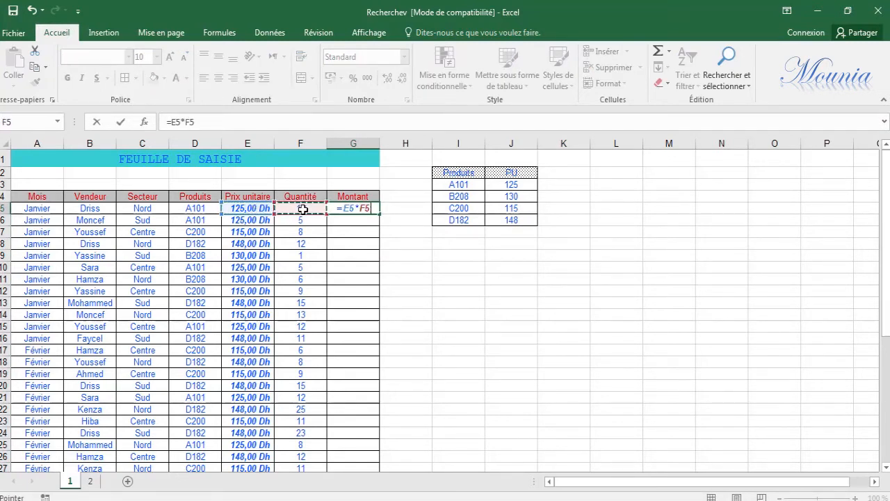
{"action": "left_click", "coordinate": [121, 123]}
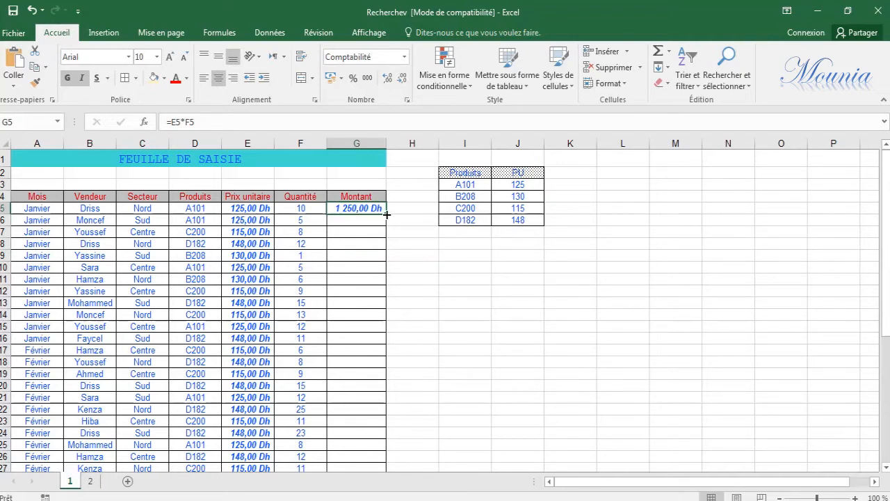
{"action": "double_click", "coordinate": [386, 213]}
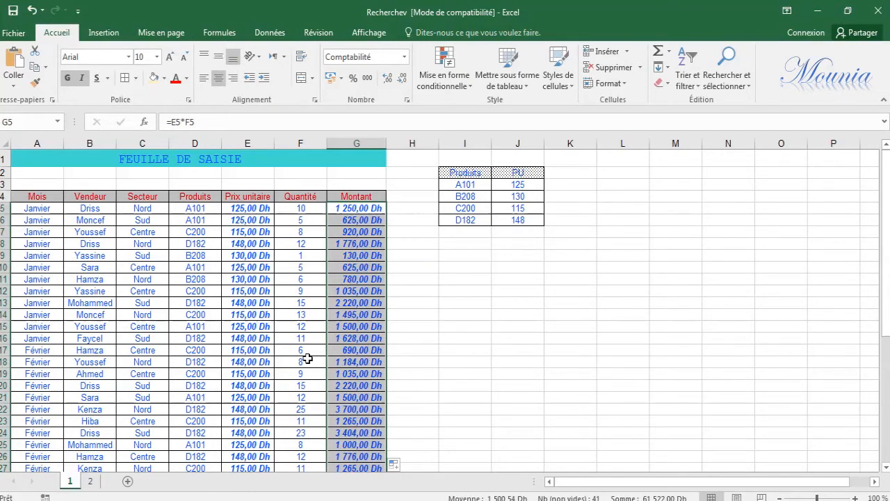
Go to sheet 2 and enter the invoice date 18/02/2021 in G1, beside "Safi, le"
{"action": "left_click", "coordinate": [90, 481]}
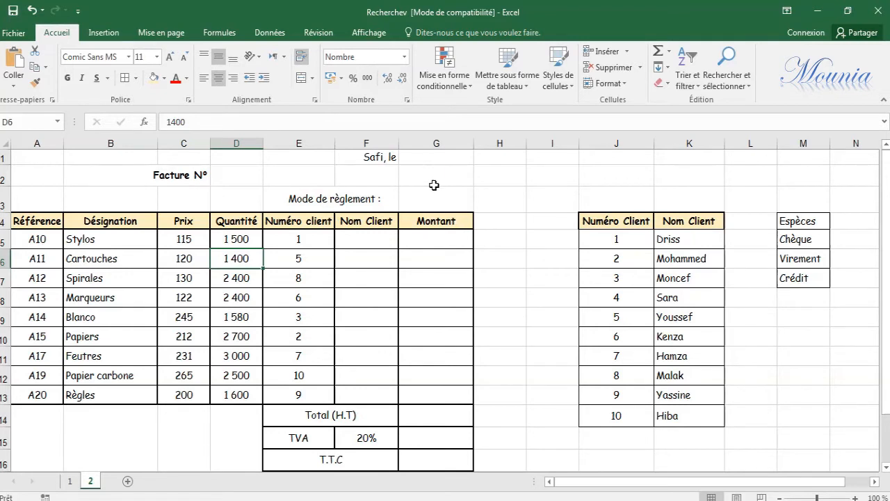
{"action": "left_click", "coordinate": [438, 160]}
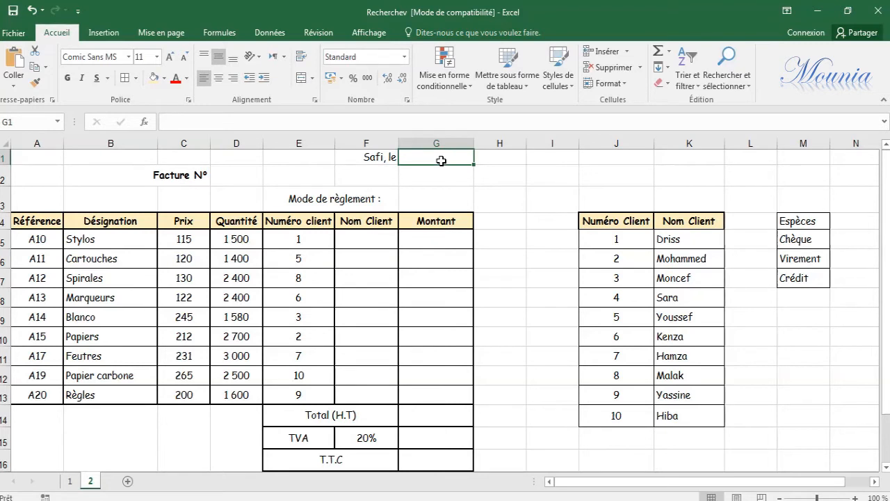
{"action": "type", "text": "1"}
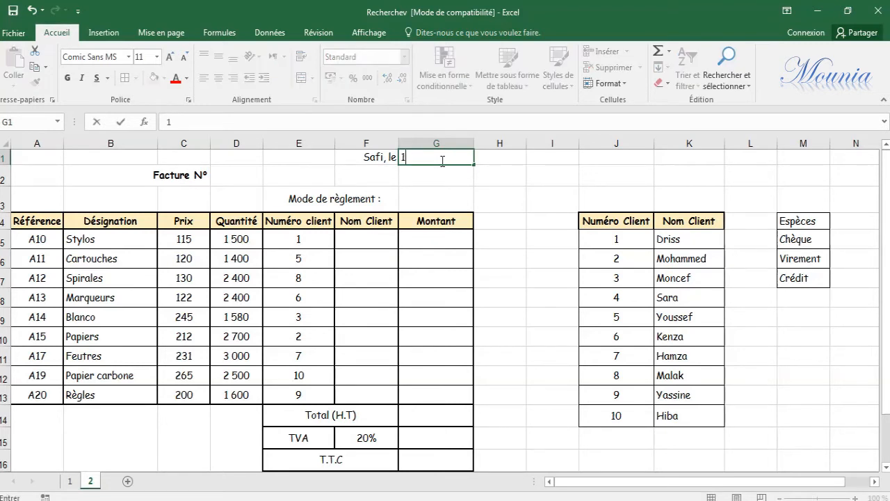
{"action": "type", "text": "8/02/2021"}
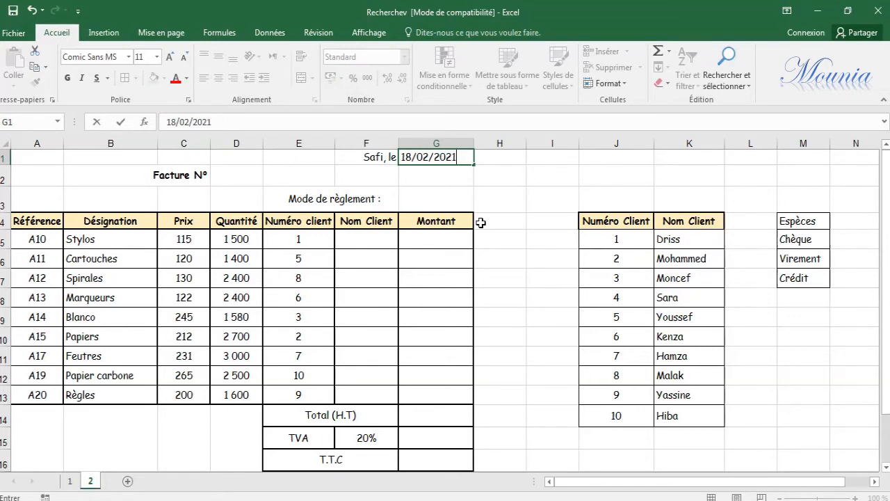
{"action": "left_click", "coordinate": [121, 123]}
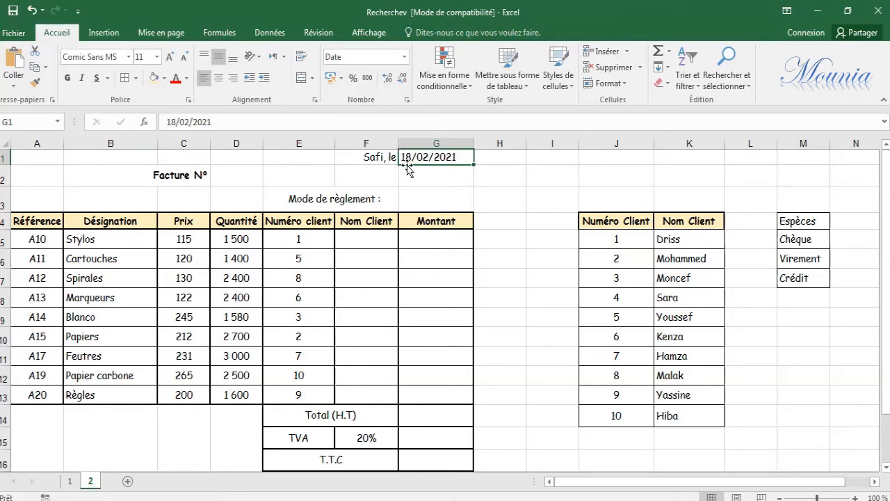
Format the date in G1 with the 14-mars-12 date type
{"action": "left_click", "coordinate": [408, 102]}
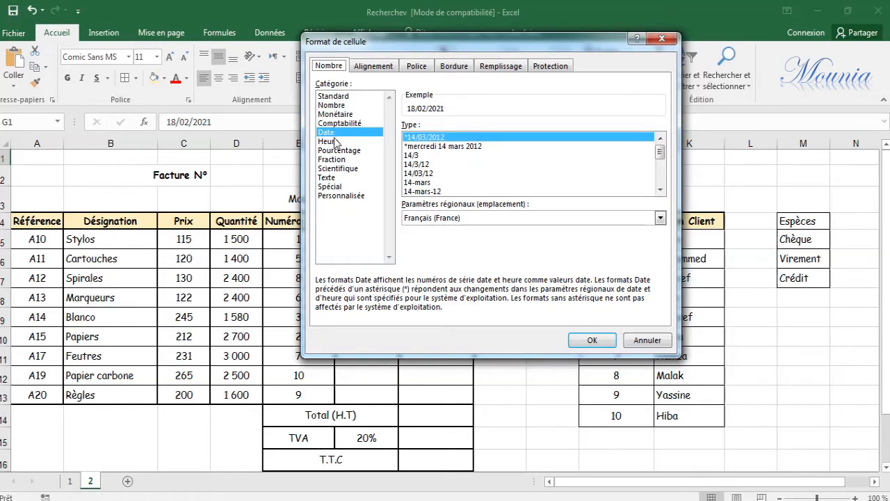
{"action": "left_click", "coordinate": [426, 192]}
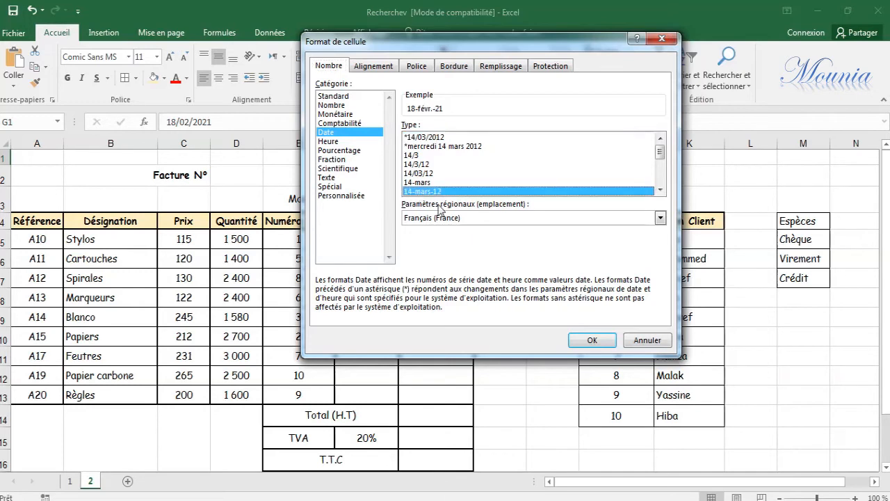
{"action": "left_click", "coordinate": [588, 339]}
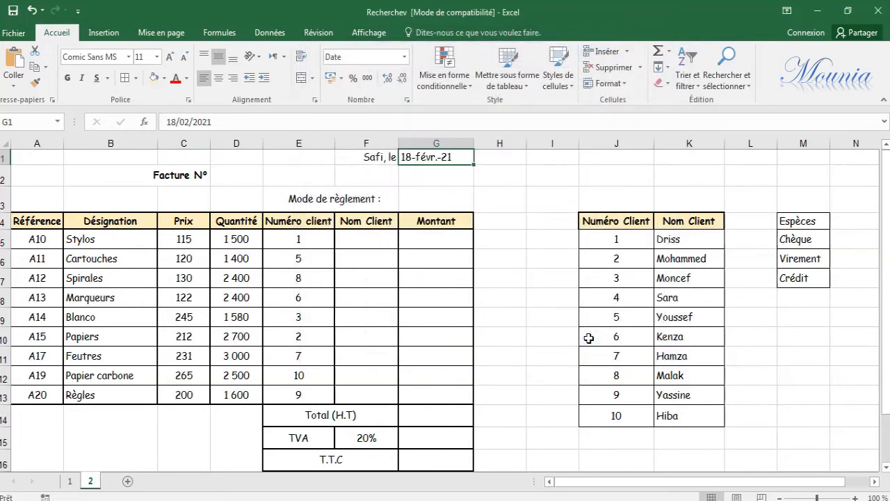
Enter the invoice number in D2, beside "Facture N°", and make it bold
{"action": "left_click", "coordinate": [235, 177]}
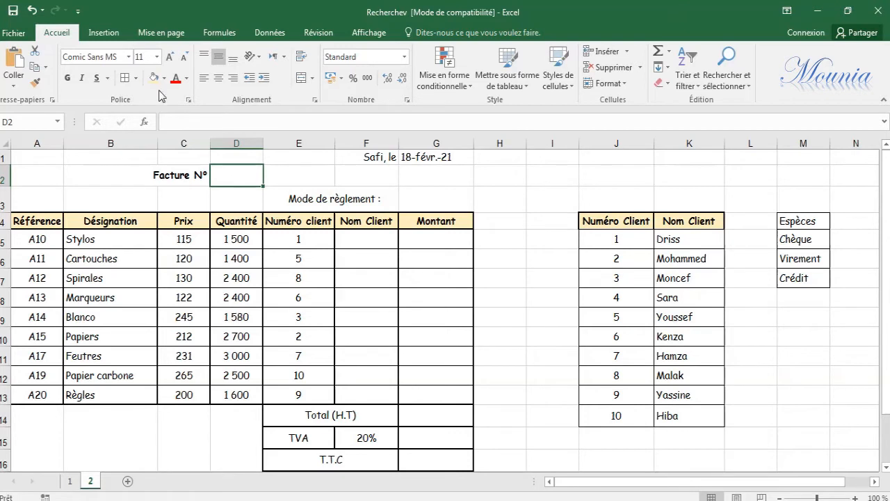
{"action": "left_click", "coordinate": [174, 177]}
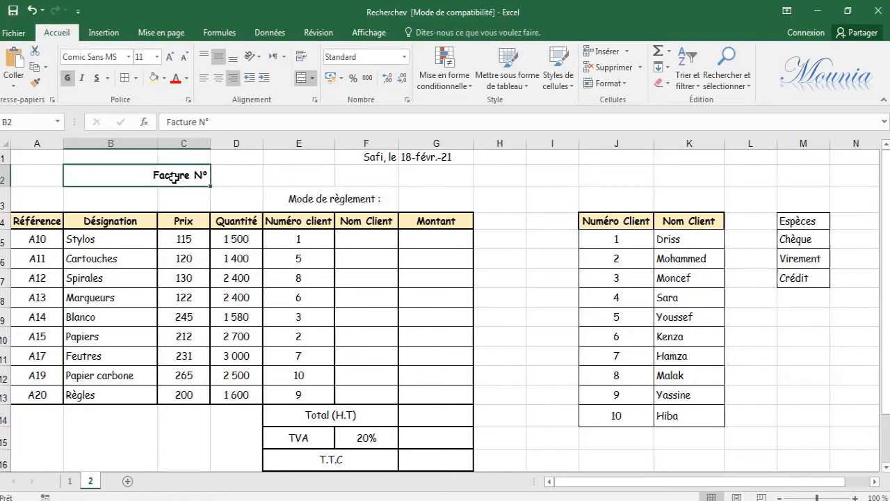
{"action": "left_click", "coordinate": [237, 179]}
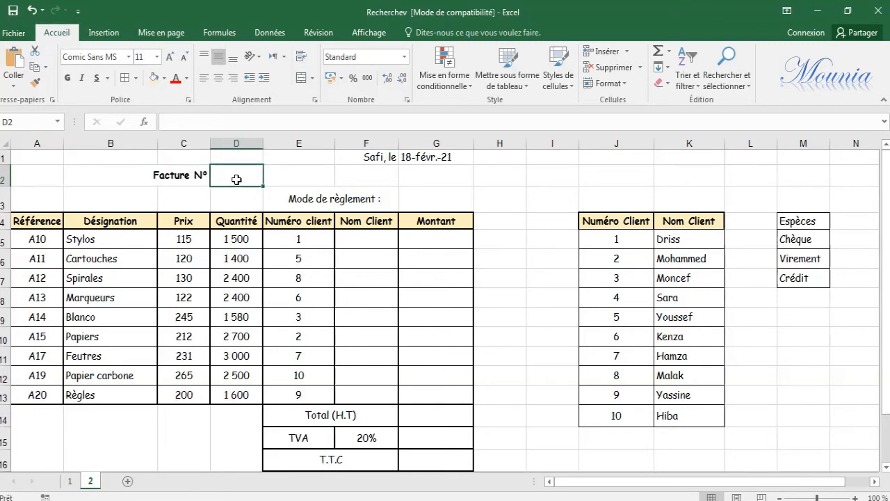
{"action": "type", "text": "A1254"}
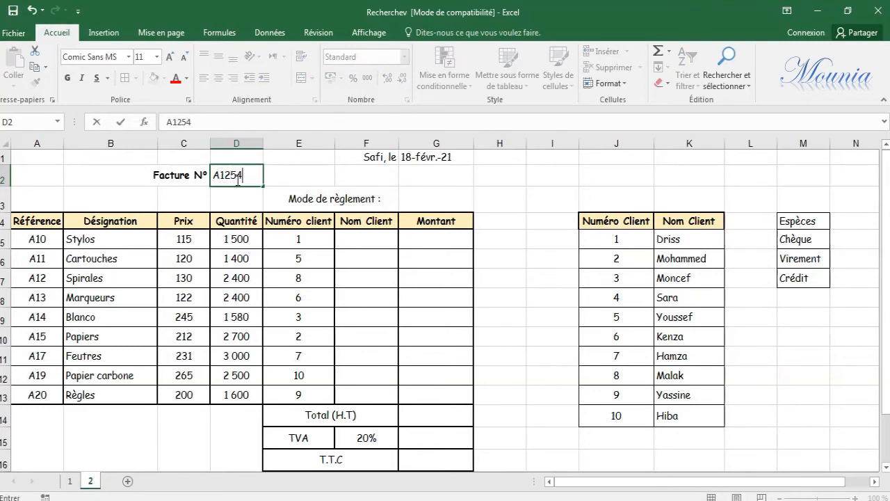
{"action": "left_click", "coordinate": [254, 225]}
{"action": "left_click", "coordinate": [243, 174]}
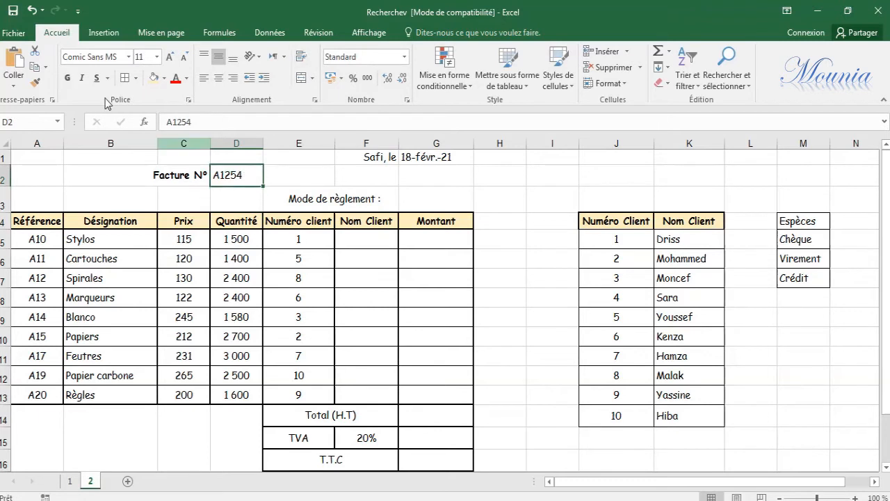
{"action": "left_click", "coordinate": [67, 77]}
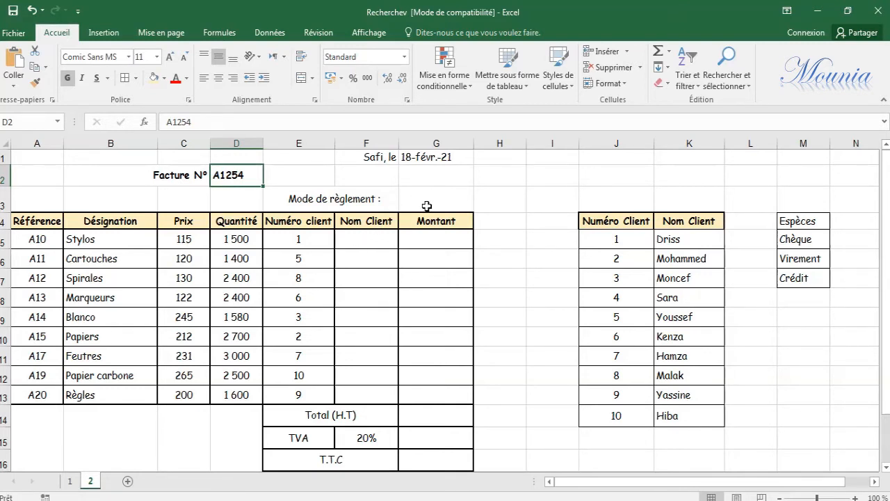
Write the formula =recherchev(E5;J5:K14;2) in F5, the first Nom Client cell, to look up the client number in the client table
{"action": "left_click", "coordinate": [377, 240]}
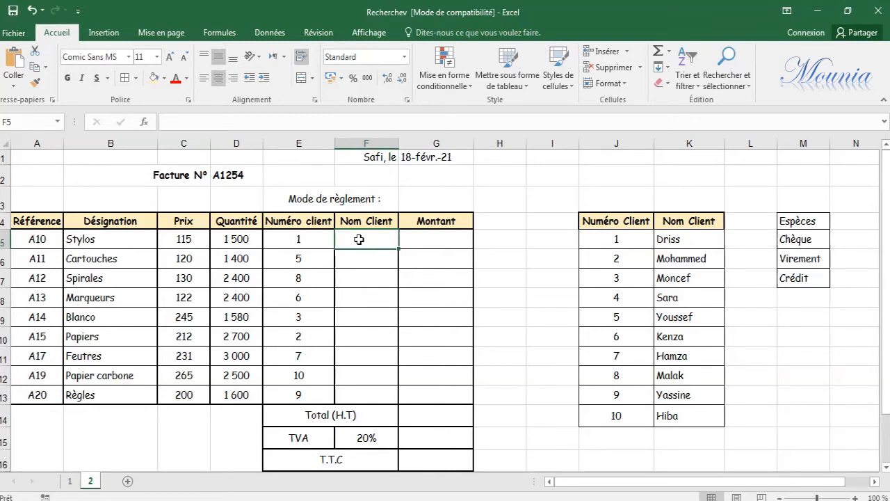
{"action": "type", "text": "="}
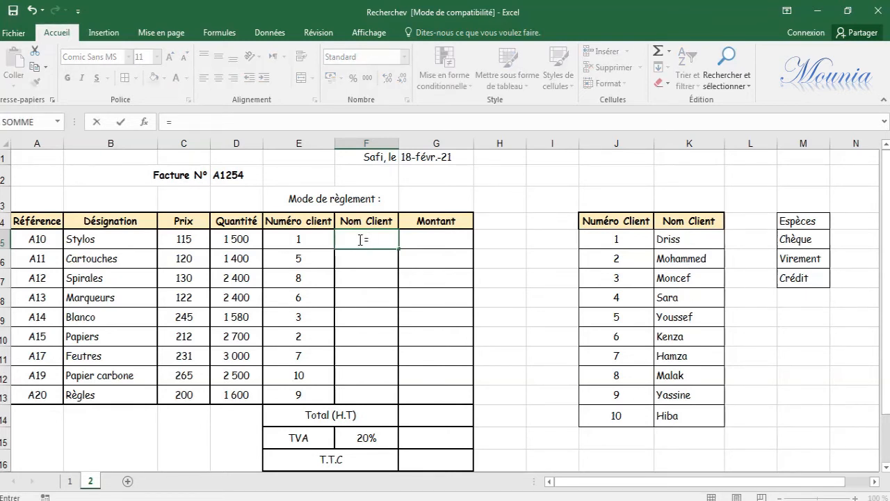
{"action": "type", "text": "rech"}
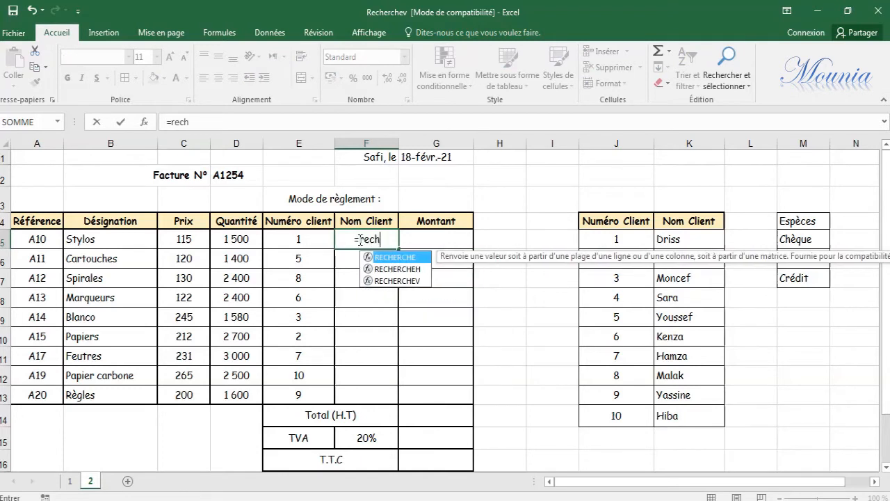
{"action": "type", "text": "erchev("}
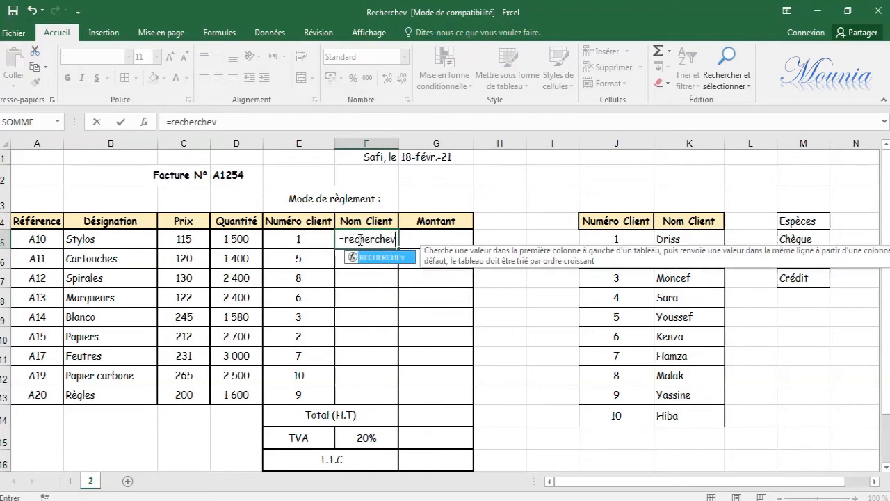
{"action": "left_click", "coordinate": [295, 240]}
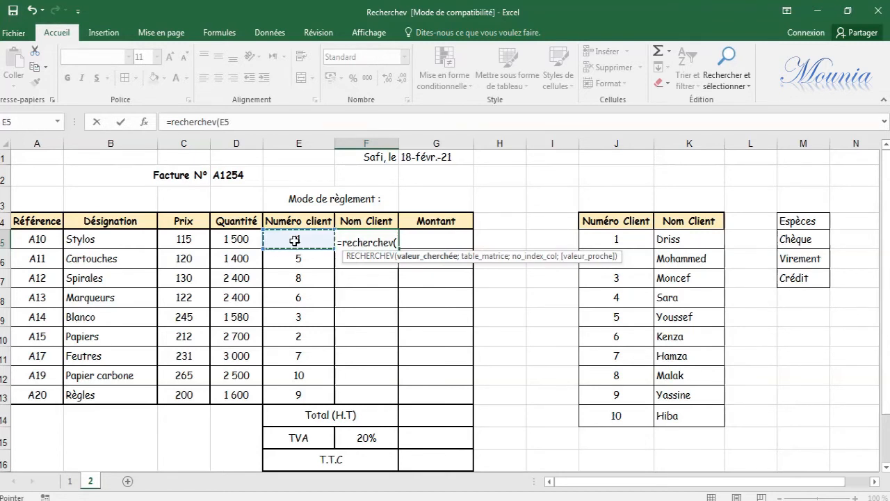
{"action": "type", "text": ";"}
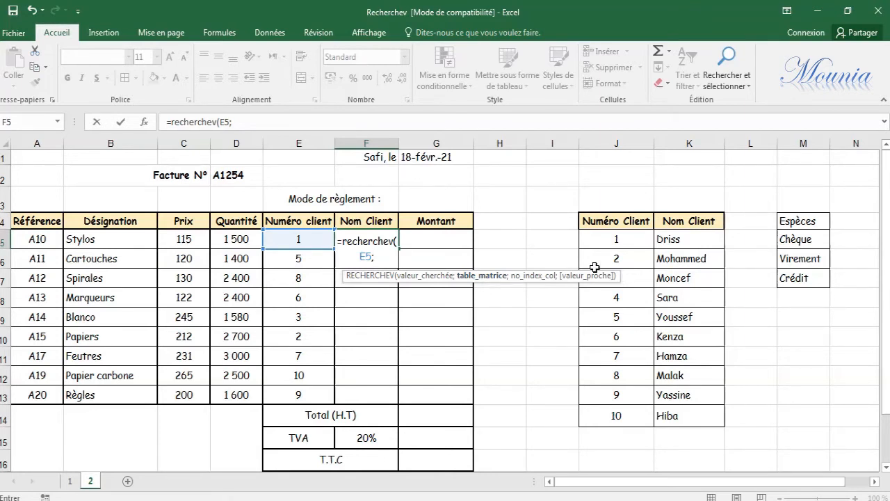
{"action": "left_click", "coordinate": [622, 238]}
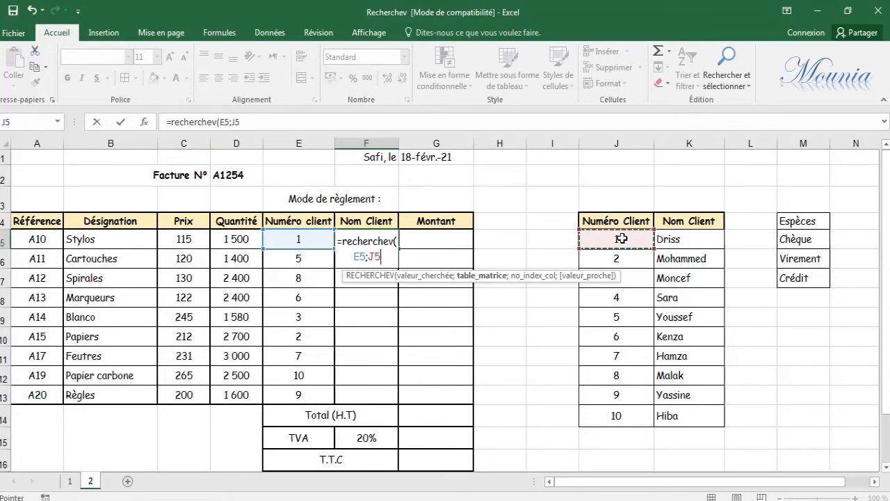
{"action": "left_click_drag", "start_coordinate": [621, 239], "coordinate": [705, 415]}
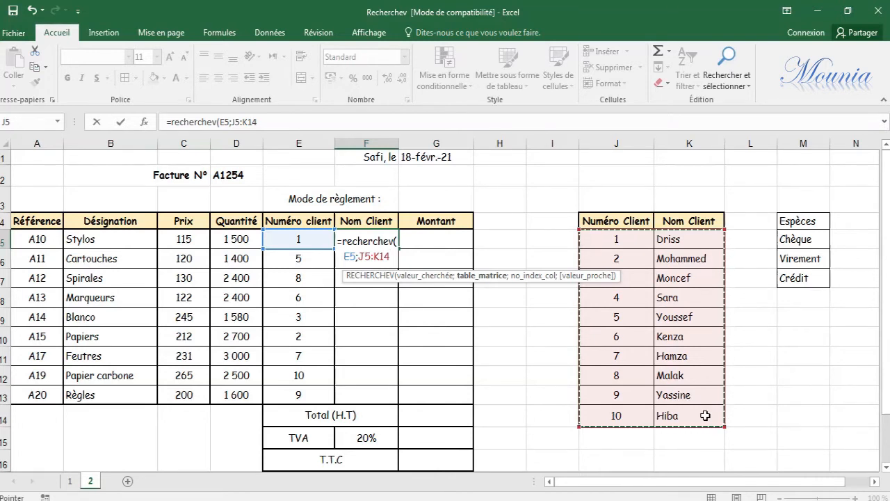
{"action": "type", "text": ";"}
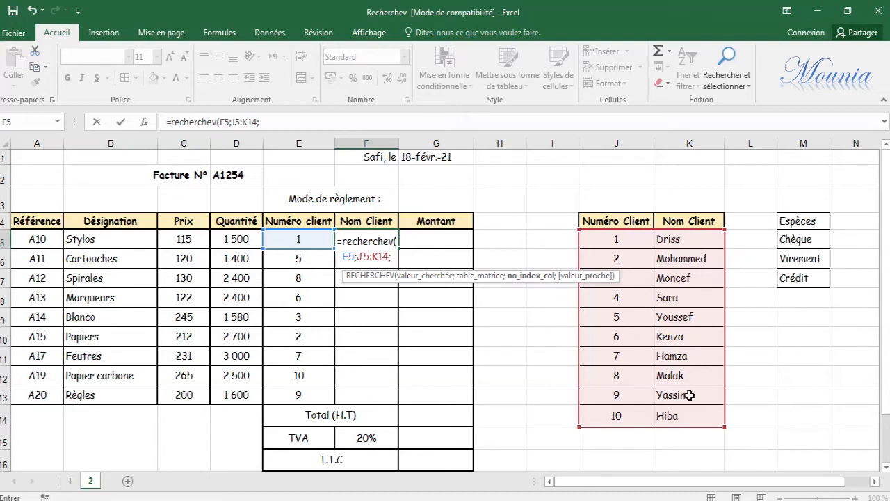
{"action": "type", "text": "2"}
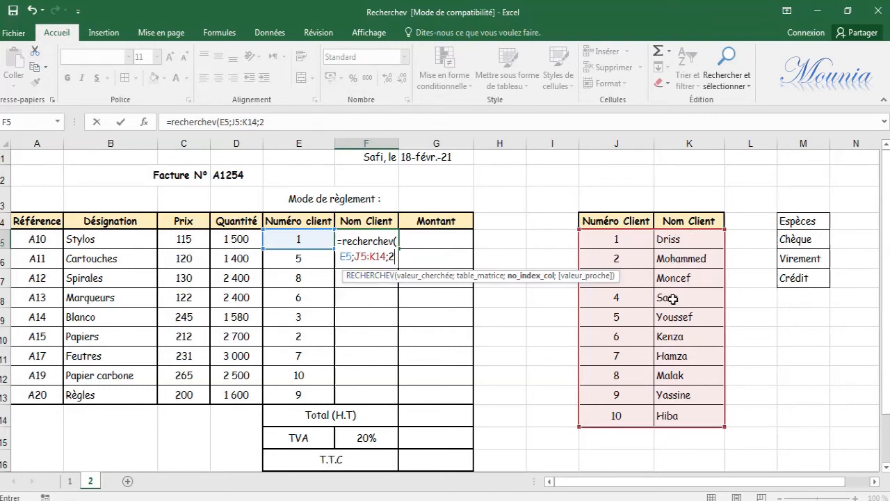
{"action": "type", "text": ")"}
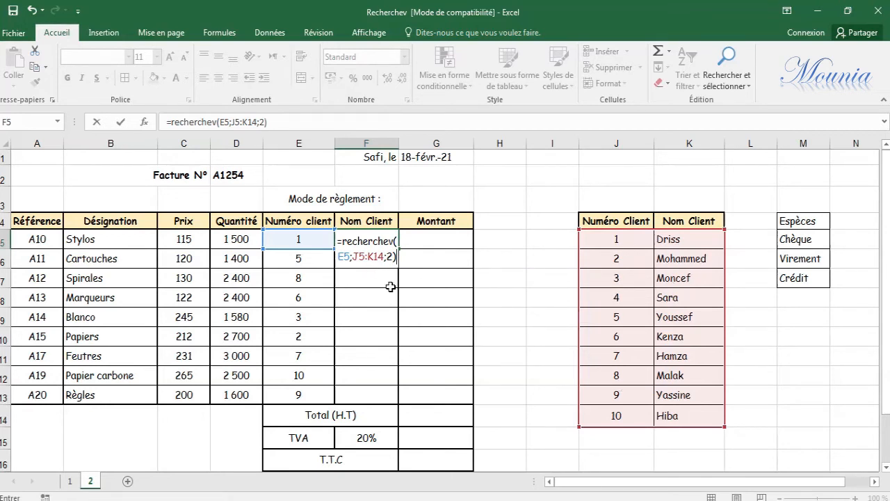
Make the client table range in F5's lookup formula absolute as $J$5:$K$14, and copy the formula down to F13
{"action": "left_click", "coordinate": [356, 255]}
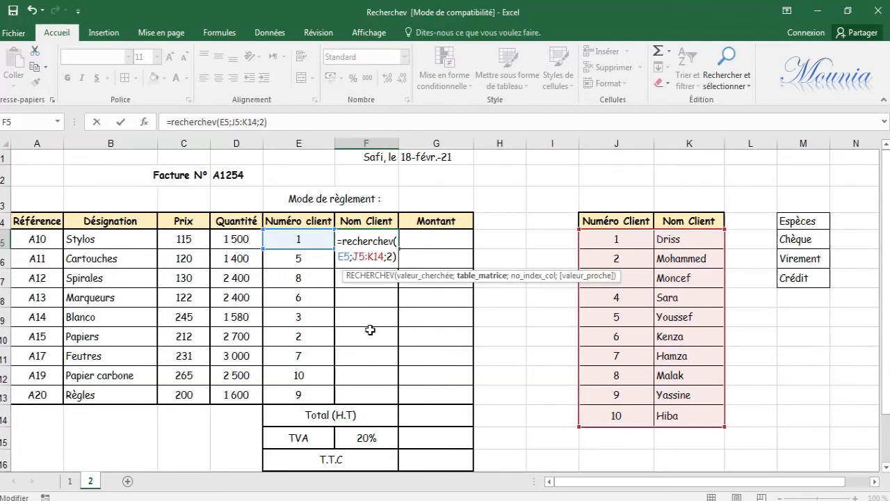
{"action": "type", "text": "$J"}
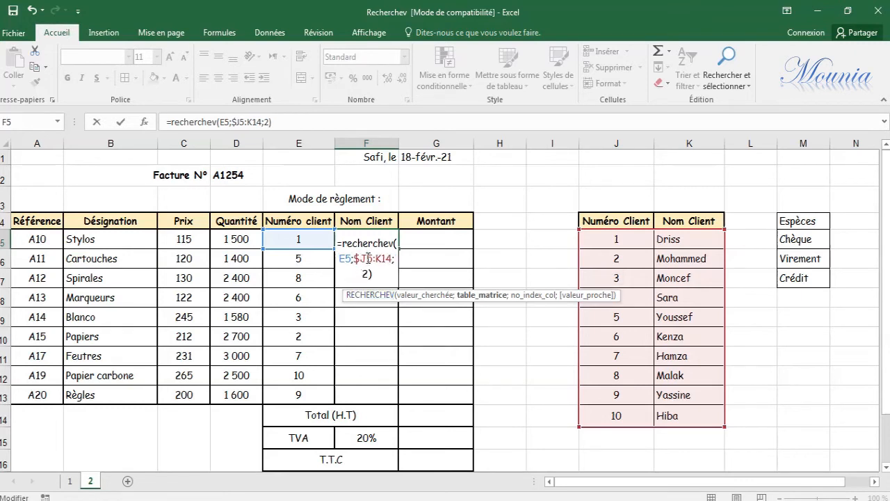
{"action": "type", "text": "$5:"}
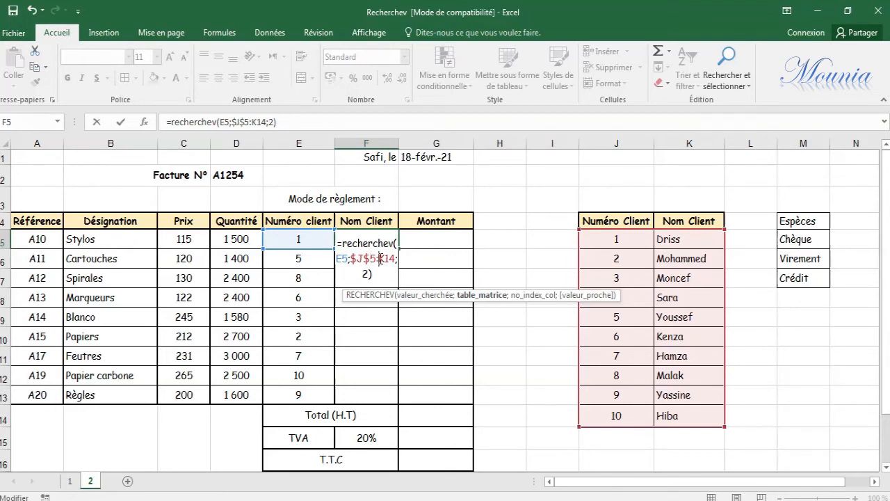
{"action": "type", "text": "$K"}
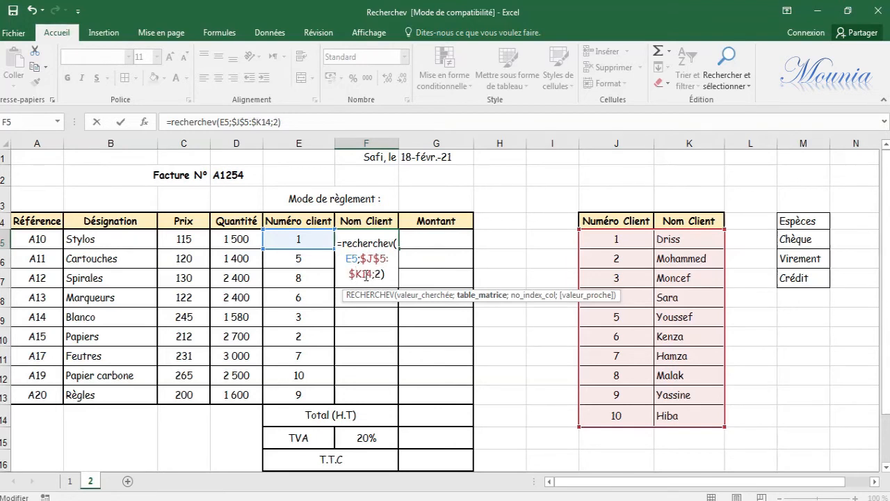
{"action": "type", "text": "$"}
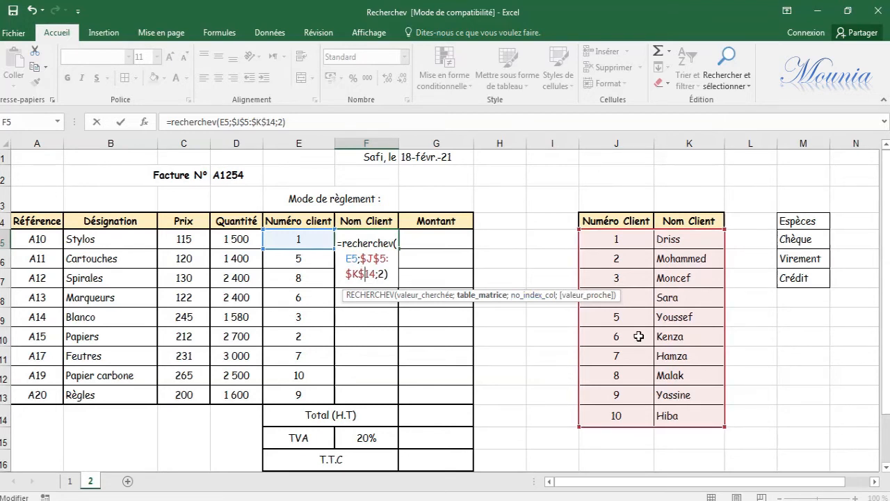
{"action": "left_click", "coordinate": [122, 129]}
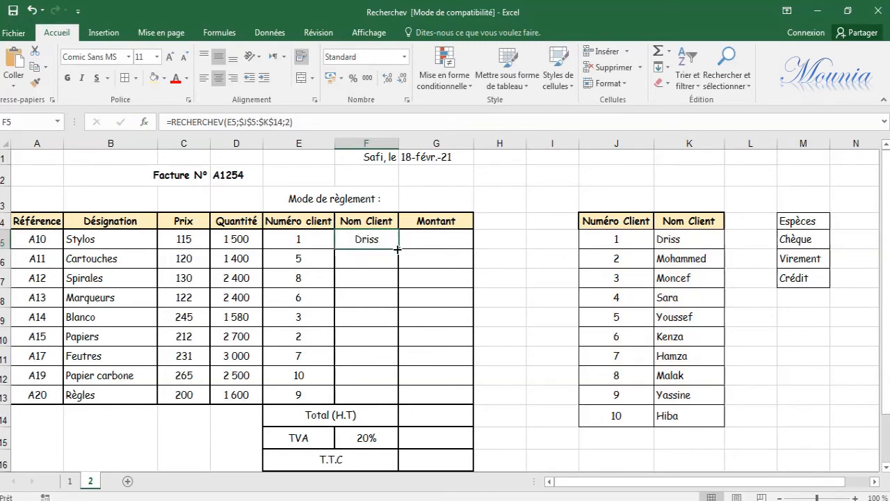
{"action": "left_click_drag", "start_coordinate": [398, 249], "coordinate": [392, 400]}
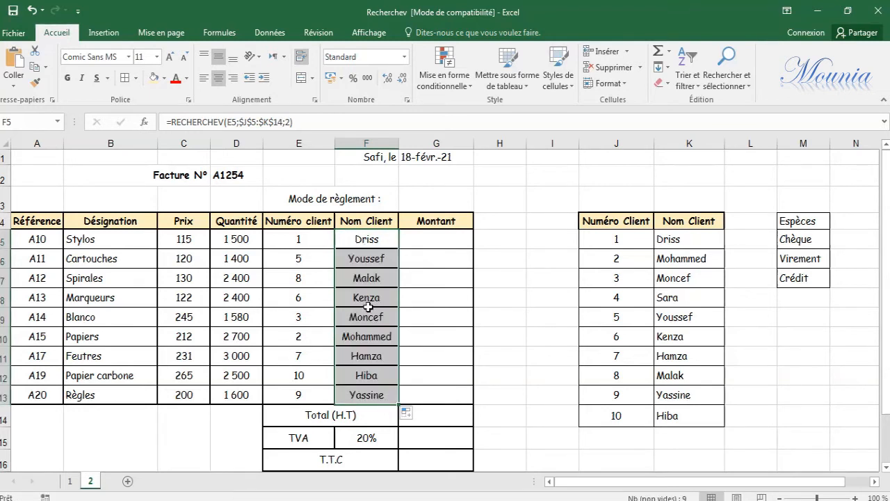
{"action": "left_click", "coordinate": [450, 310]}
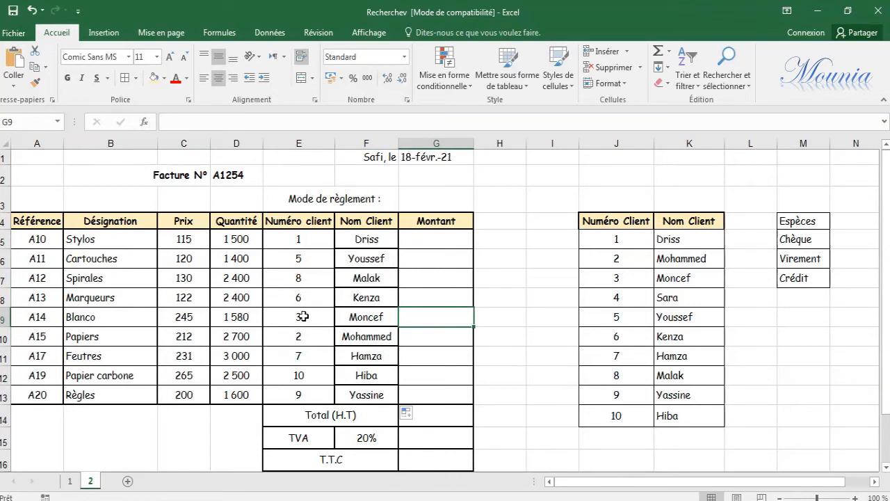
Replace the client number in E7, on the Spirales row, with that of the fourth client listed in the client table
{"action": "left_click", "coordinate": [300, 273]}
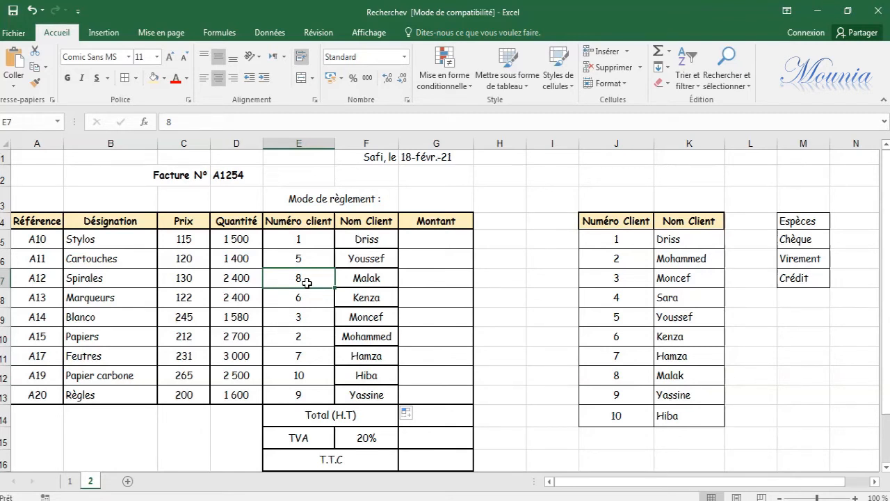
{"action": "type", "text": "4"}
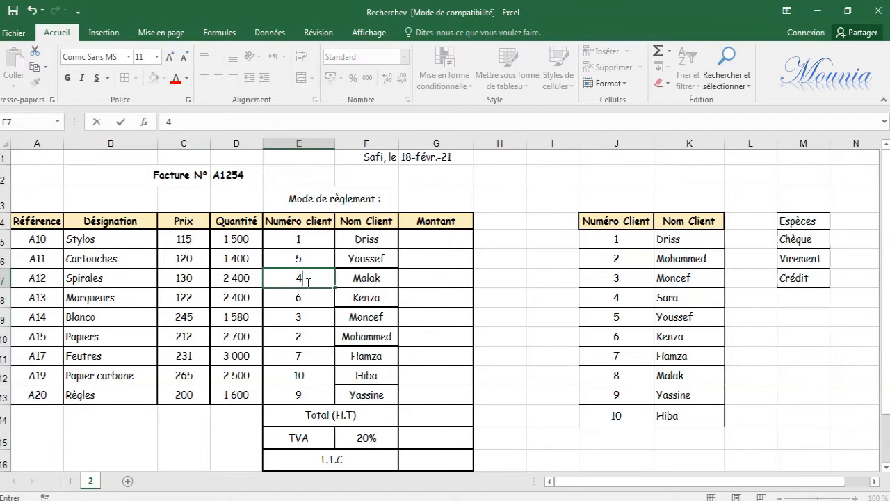
{"action": "key", "text": "Return"}
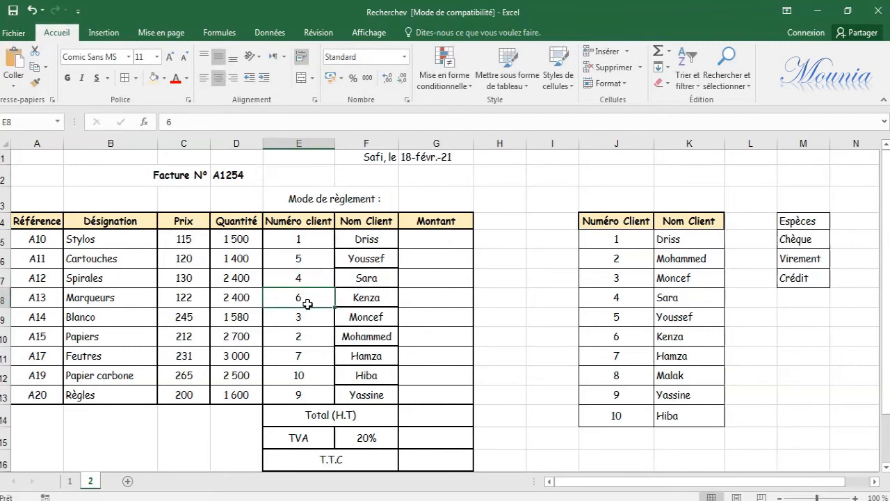
Calculate the first Montant in G5 with =C5*D5, and copy the formula down to G13
{"action": "left_click", "coordinate": [440, 239]}
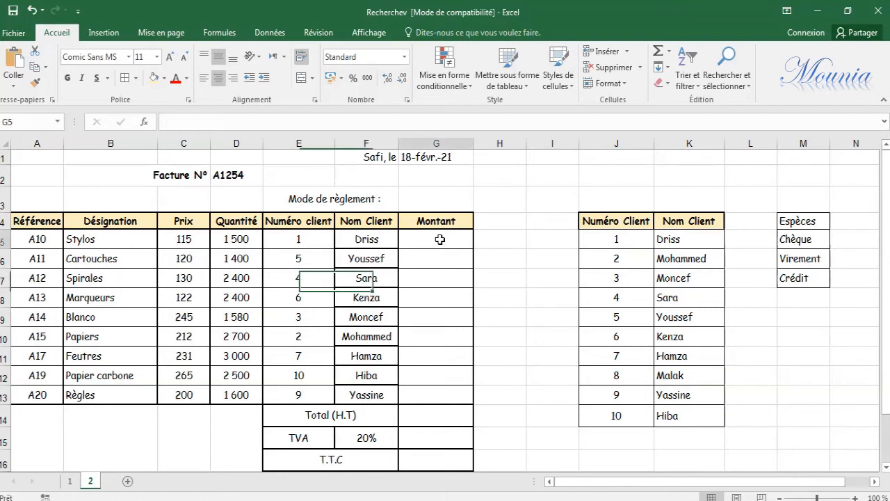
{"action": "type", "text": "="}
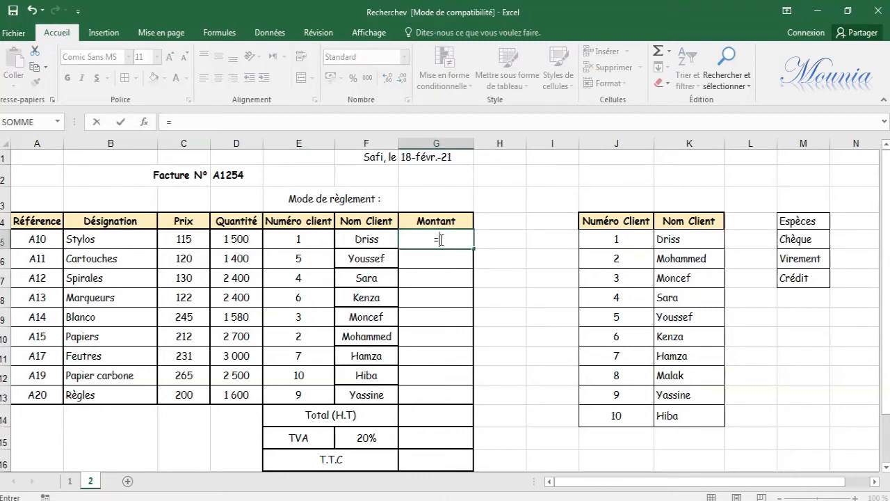
{"action": "left_click", "coordinate": [183, 239]}
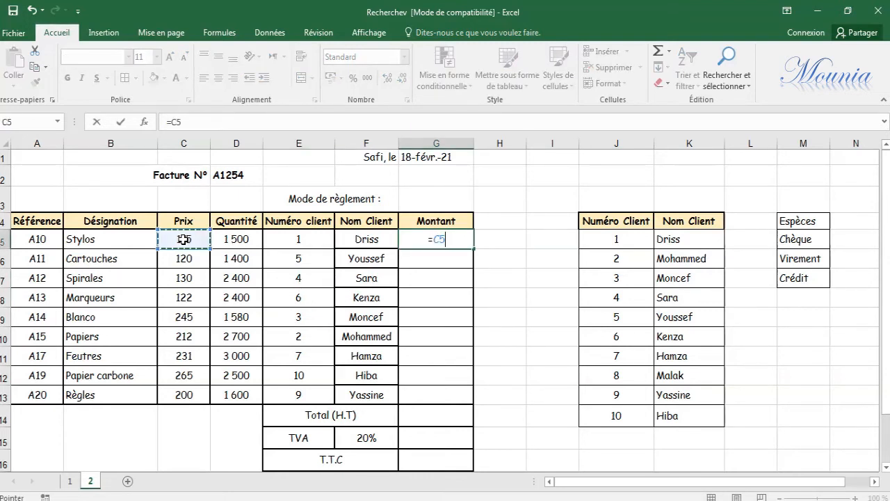
{"action": "type", "text": "*"}
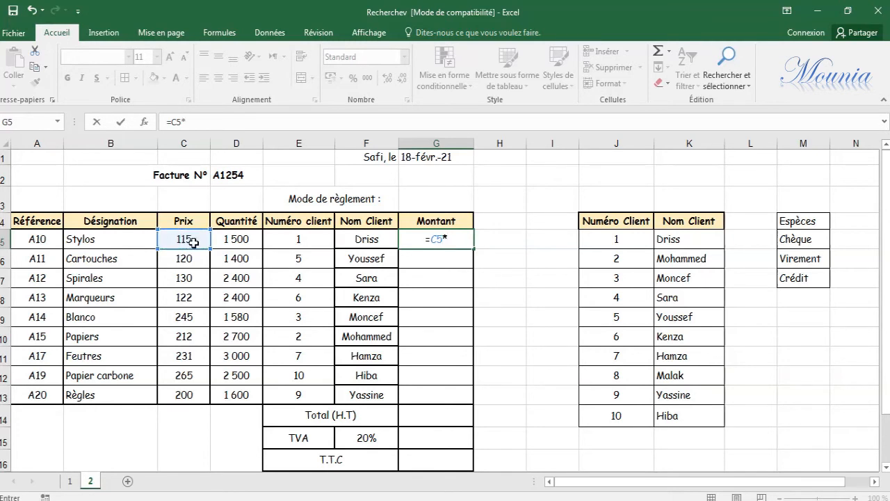
{"action": "left_click", "coordinate": [227, 241]}
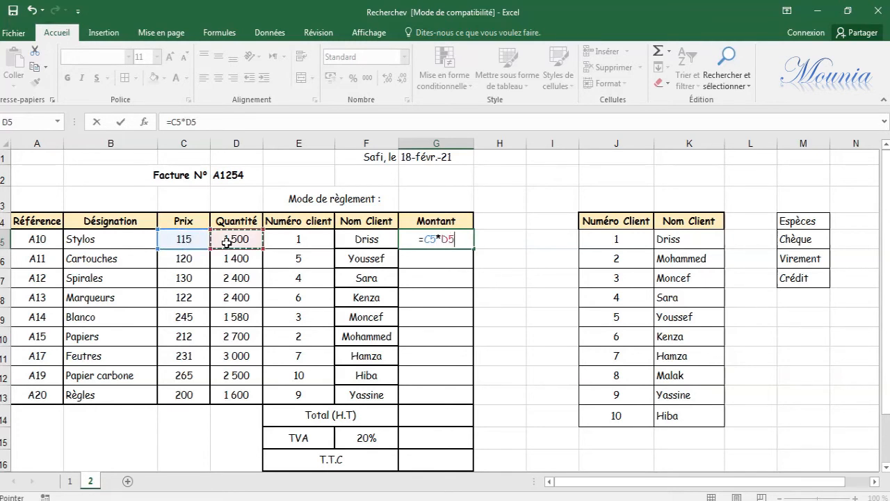
{"action": "left_click", "coordinate": [119, 123]}
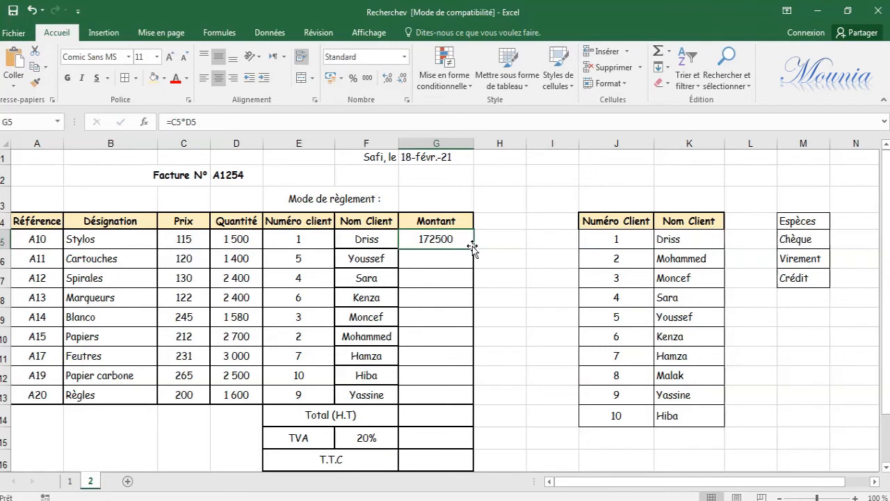
{"action": "left_click_drag", "start_coordinate": [473, 249], "coordinate": [469, 408]}
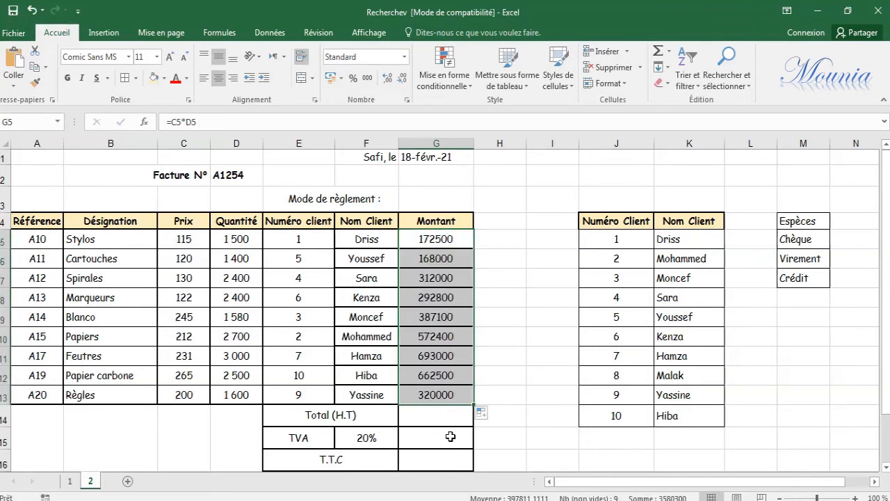
Calculate the Total (H.T) in G14 with the formula =somme(G5:G13)
{"action": "left_click", "coordinate": [438, 415]}
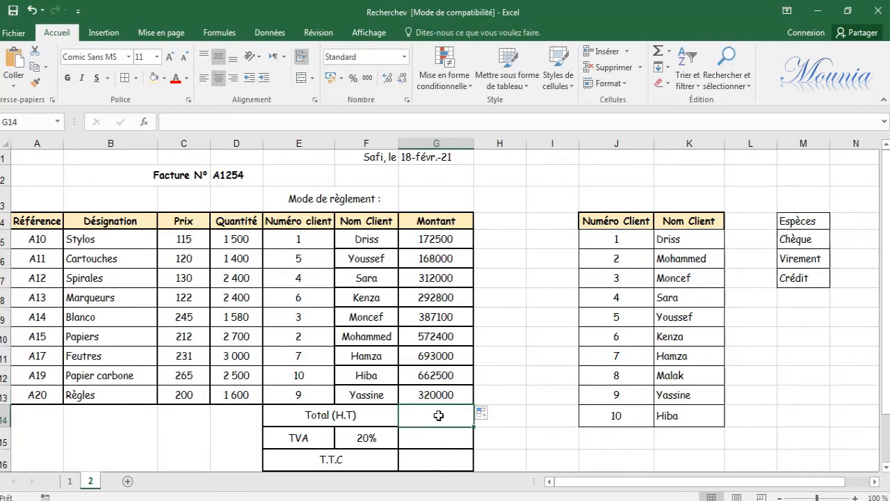
{"action": "type", "text": "=s"}
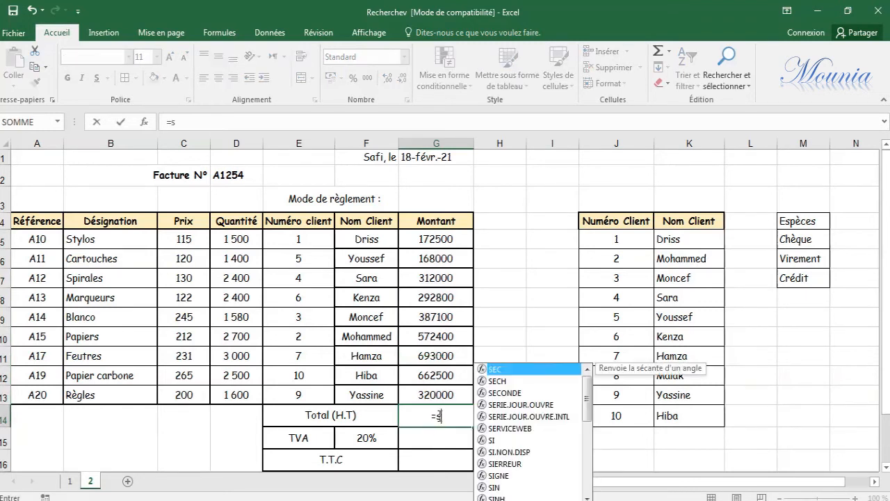
{"action": "type", "text": "omme("}
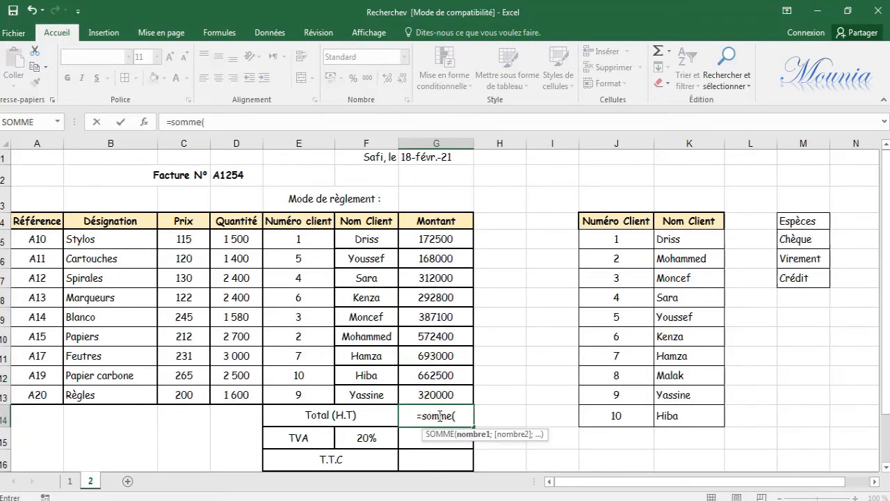
{"action": "left_click", "coordinate": [432, 236]}
{"action": "left_click_drag", "start_coordinate": [432, 237], "coordinate": [432, 394]}
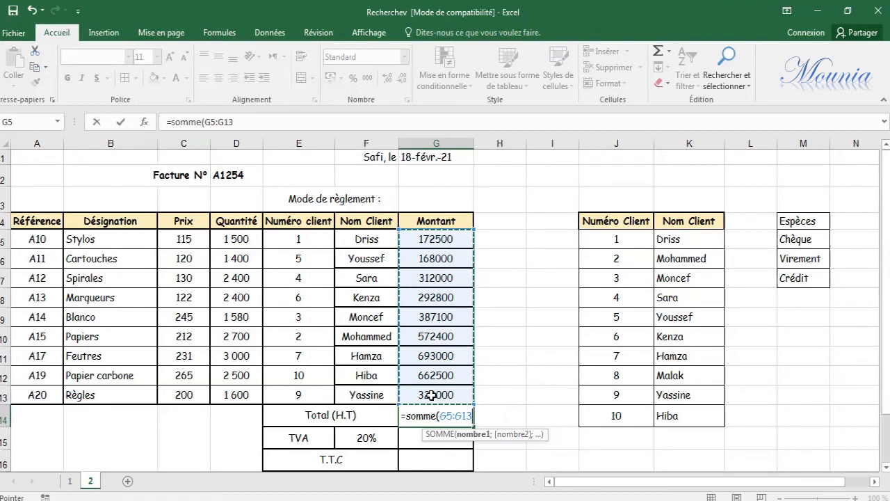
{"action": "type", "text": ")"}
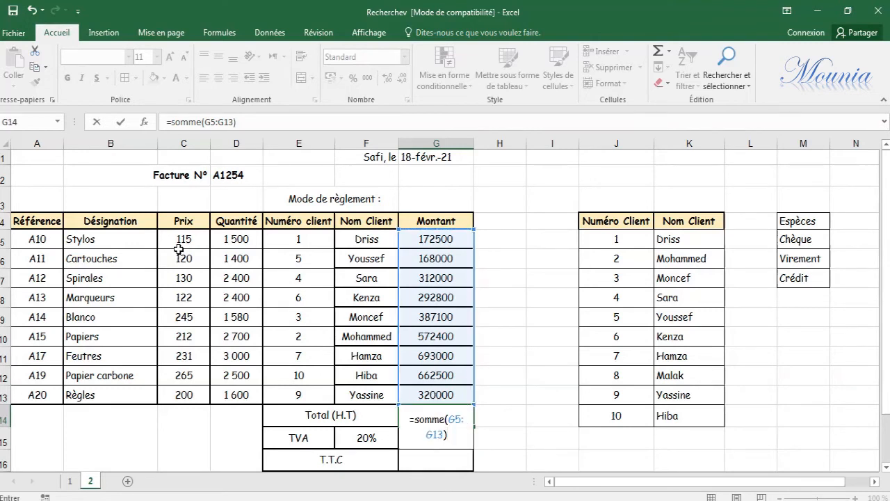
{"action": "left_click", "coordinate": [120, 122]}
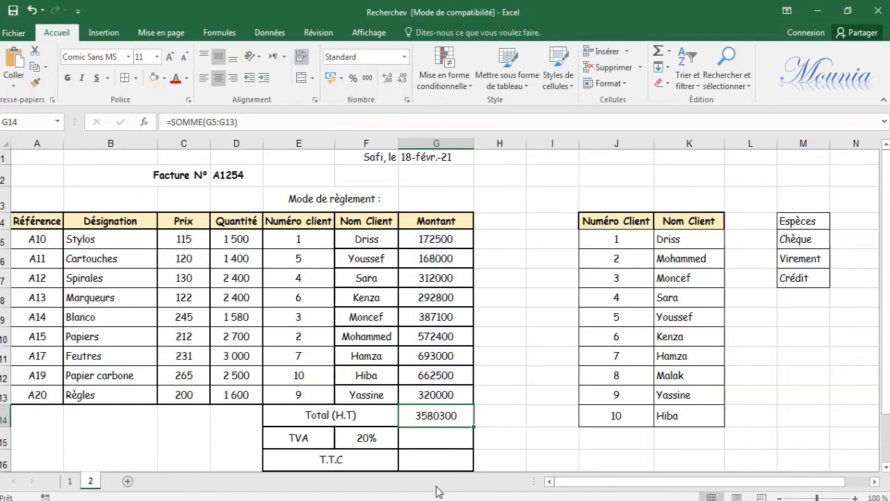
Calculate the TVA amount in G15 with the formula =G14*F15
{"action": "left_click", "coordinate": [439, 437]}
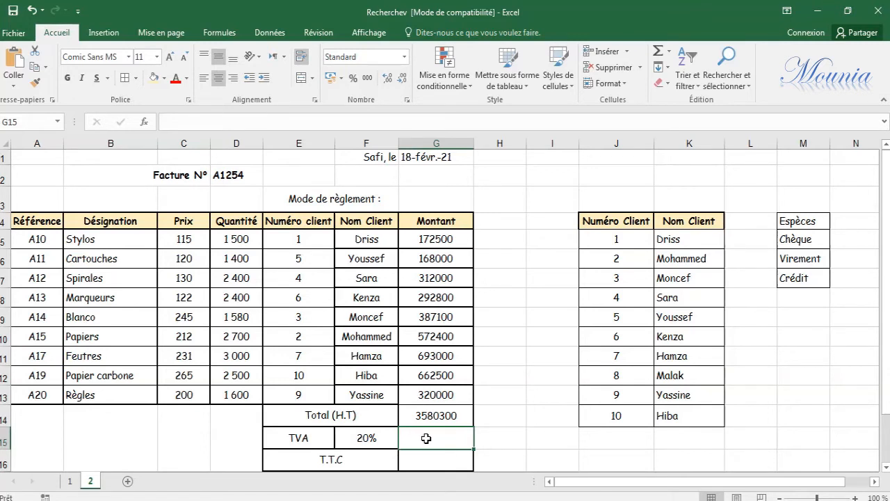
{"action": "type", "text": "="}
{"action": "left_click", "coordinate": [445, 416]}
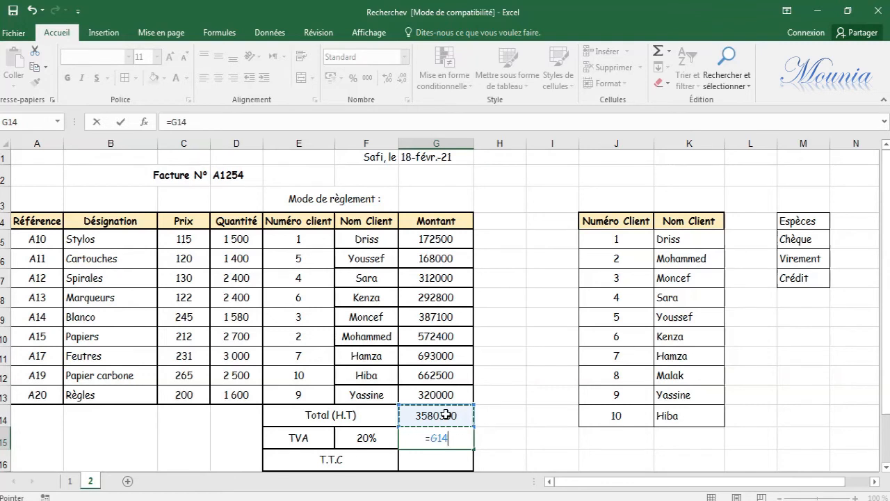
{"action": "type", "text": "*"}
{"action": "left_click", "coordinate": [374, 439]}
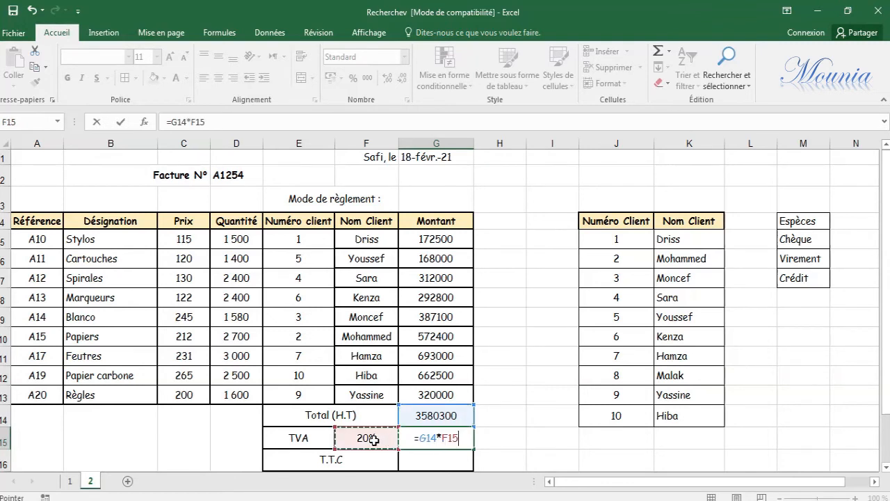
{"action": "key", "text": "Return"}
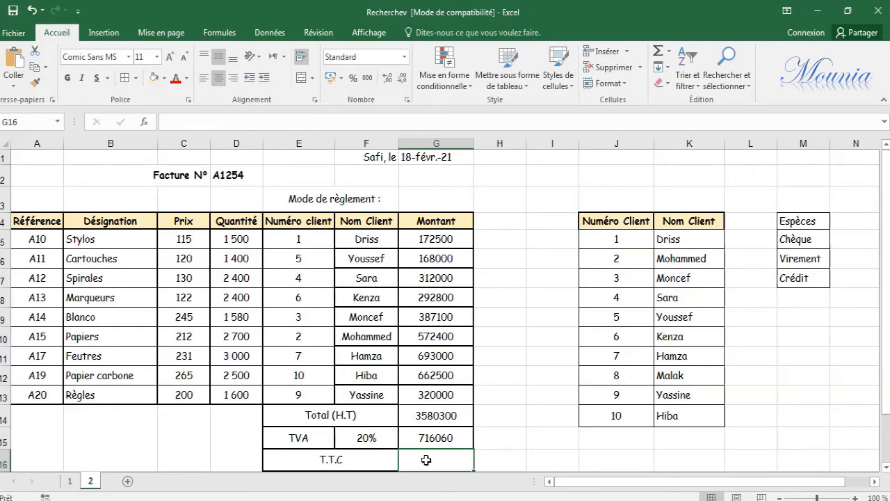
Calculate the T.T.C amount in G16 with the formula =G14+G15
{"action": "type", "text": "="}
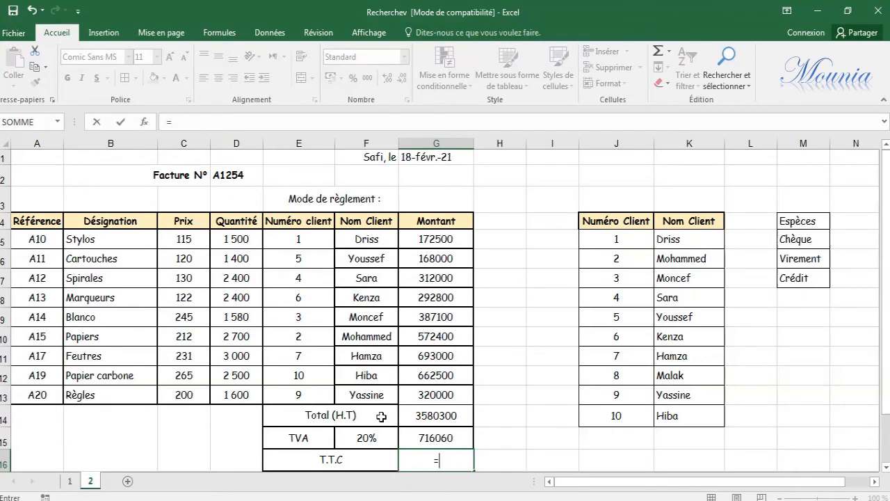
{"action": "left_click", "coordinate": [442, 416]}
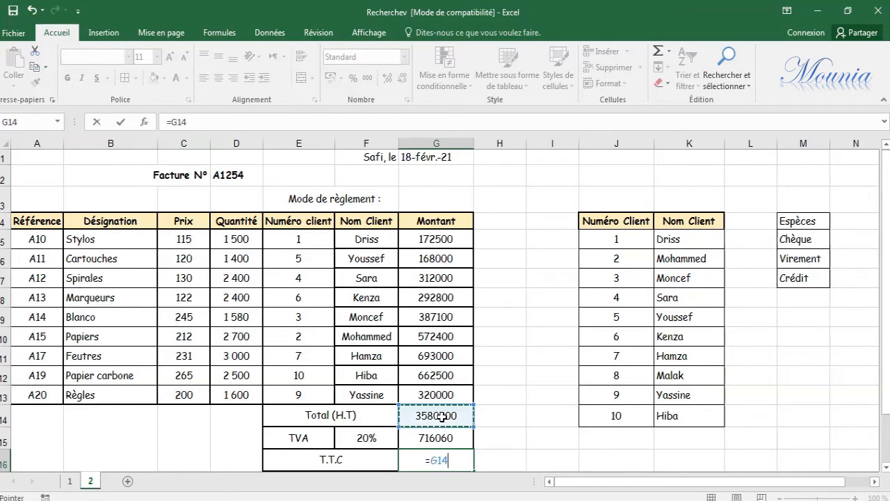
{"action": "type", "text": "+"}
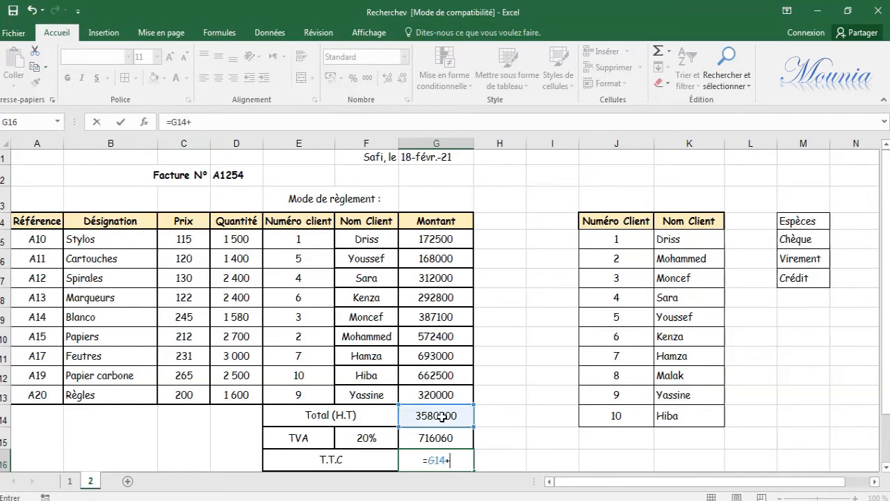
{"action": "left_click", "coordinate": [437, 438]}
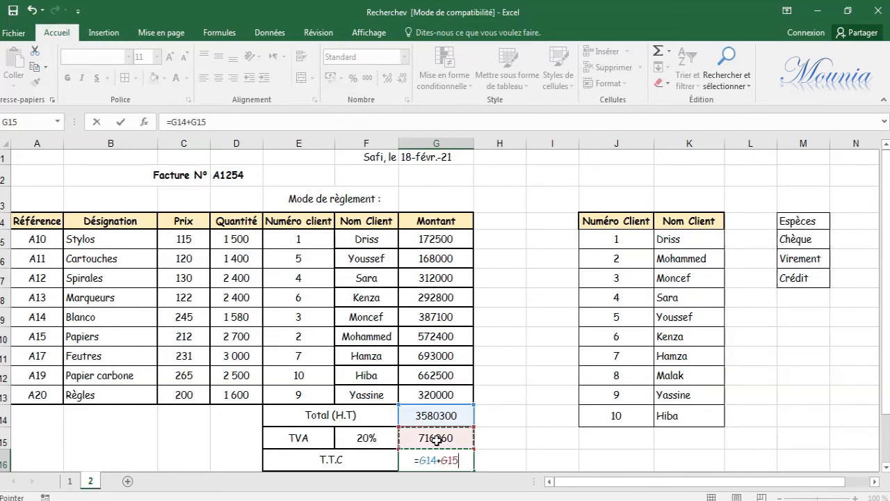
{"action": "key", "text": "Return"}
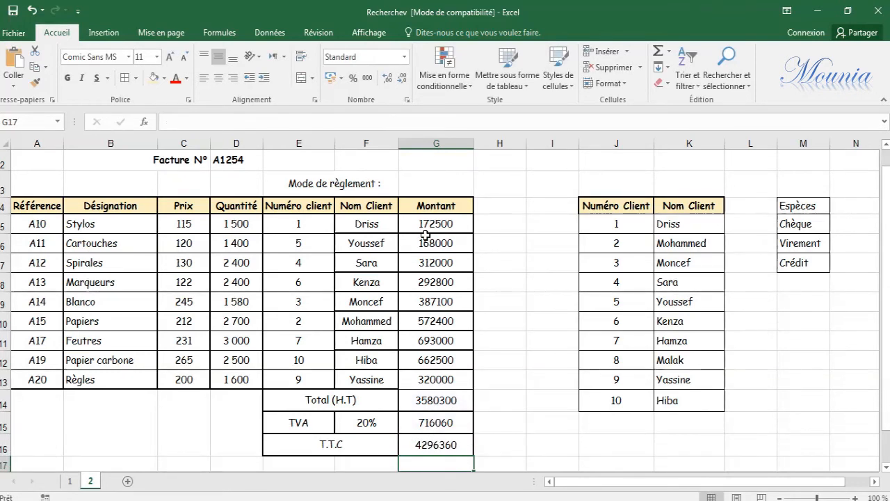
Apply the F currency format to Montant cells G5:G16 and Prix cells C5:C13, and widen column G to fit the amounts
{"action": "left_click", "coordinate": [430, 228]}
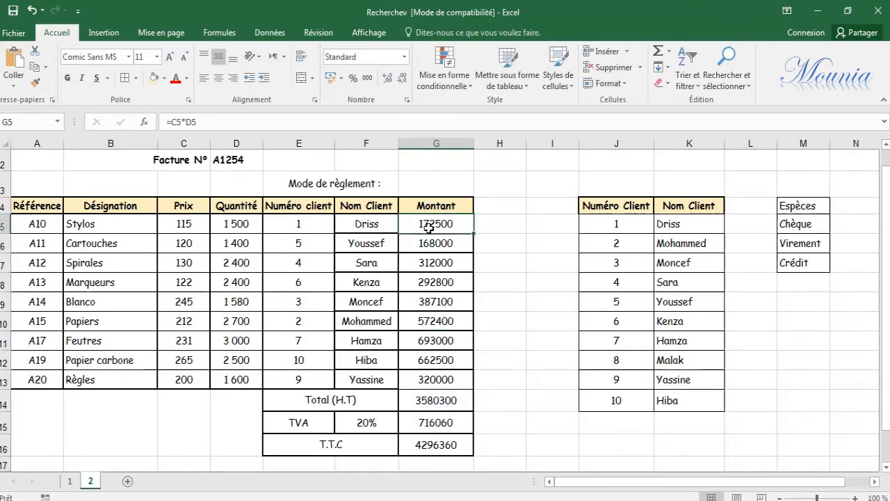
{"action": "left_click_drag", "start_coordinate": [429, 227], "coordinate": [435, 444]}
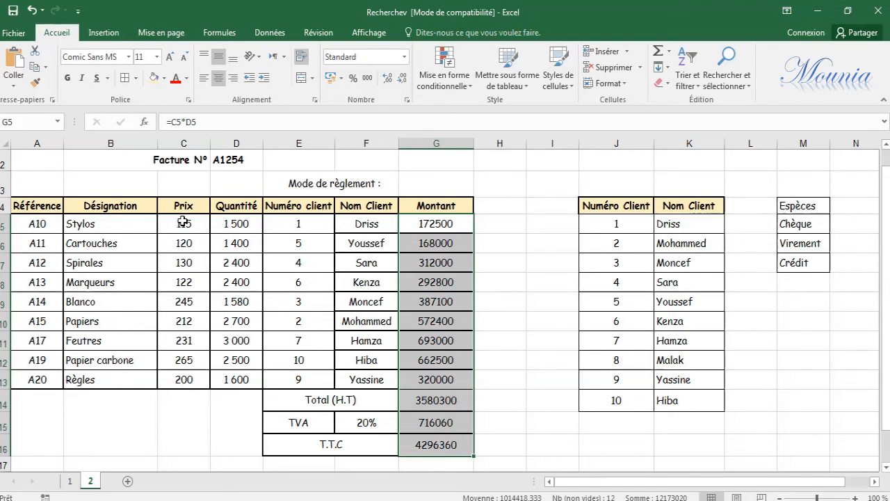
{"action": "left_click_drag", "start_coordinate": [182, 221], "coordinate": [182, 379]}
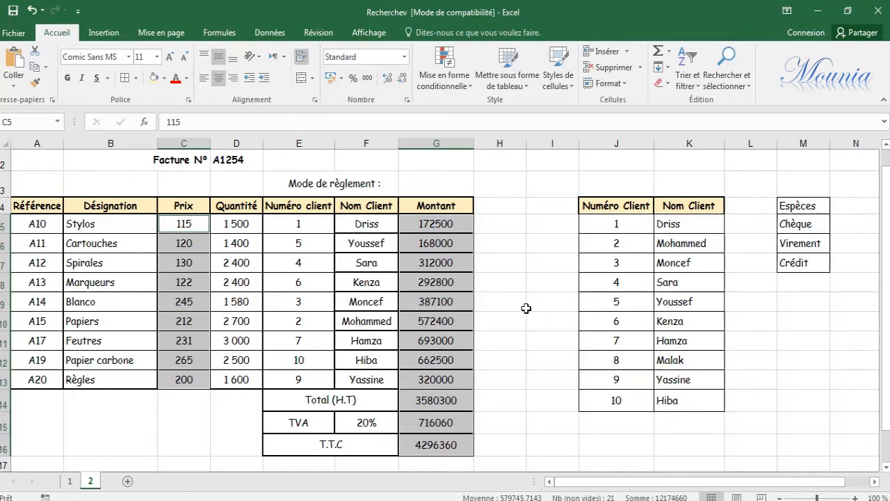
{"action": "left_click", "coordinate": [331, 79]}
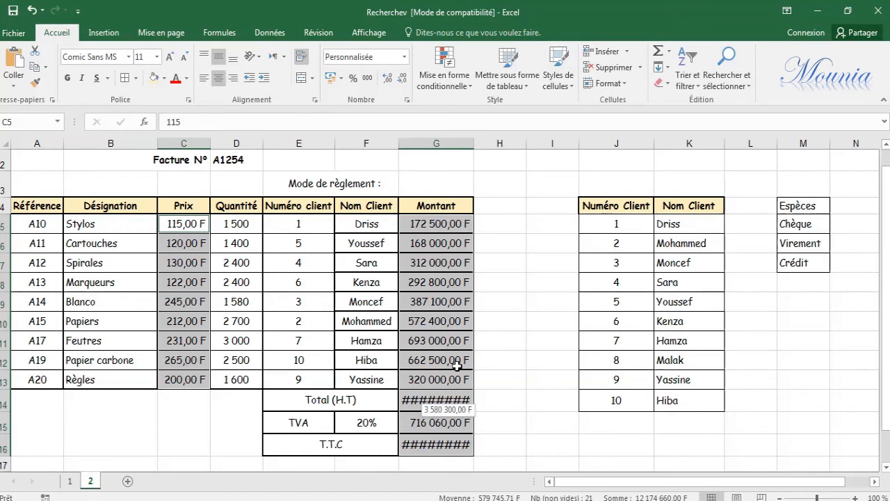
{"action": "left_click_drag", "start_coordinate": [473, 144], "coordinate": [485, 144]}
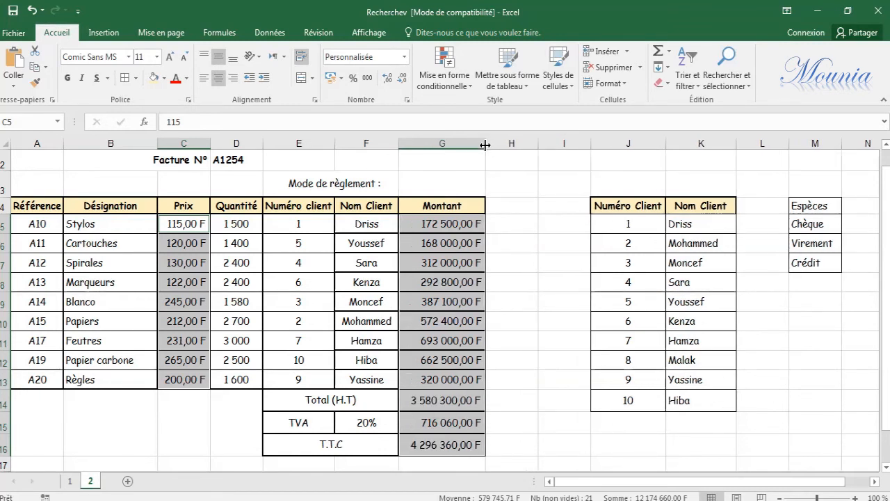
{"action": "left_click", "coordinate": [482, 262]}
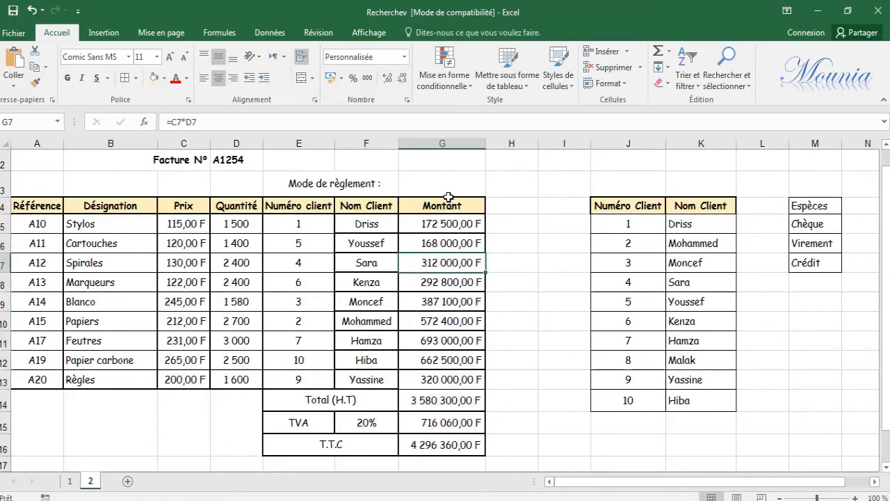
Add data validation to the Mode de règlement cell G3, allowing a Liste with the source =$M$4:$M$7
{"action": "left_click", "coordinate": [431, 184]}
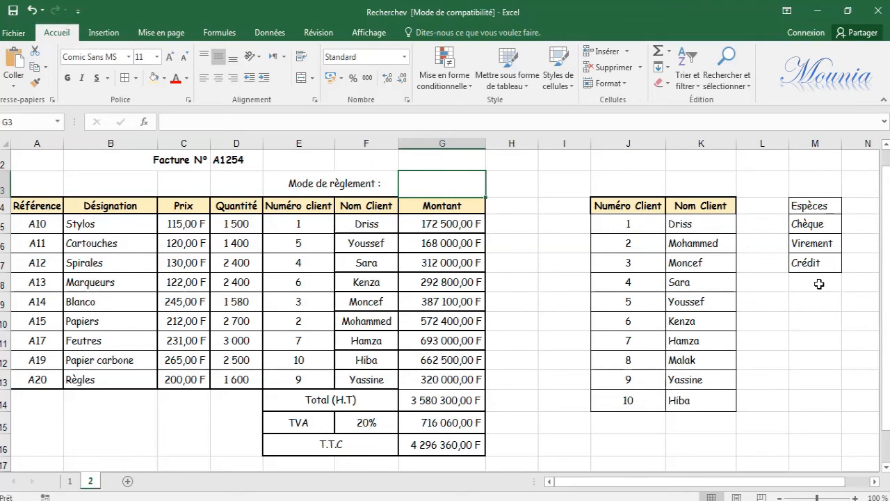
{"action": "left_click", "coordinate": [821, 240]}
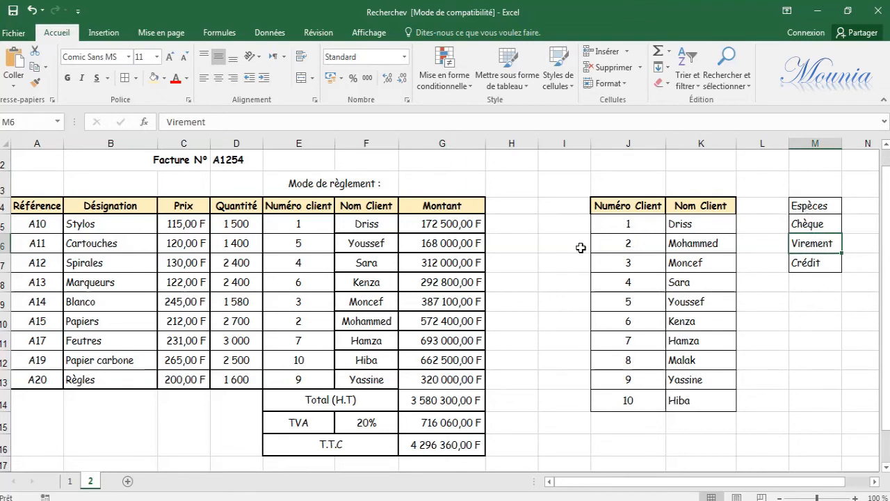
{"action": "left_click", "coordinate": [426, 183]}
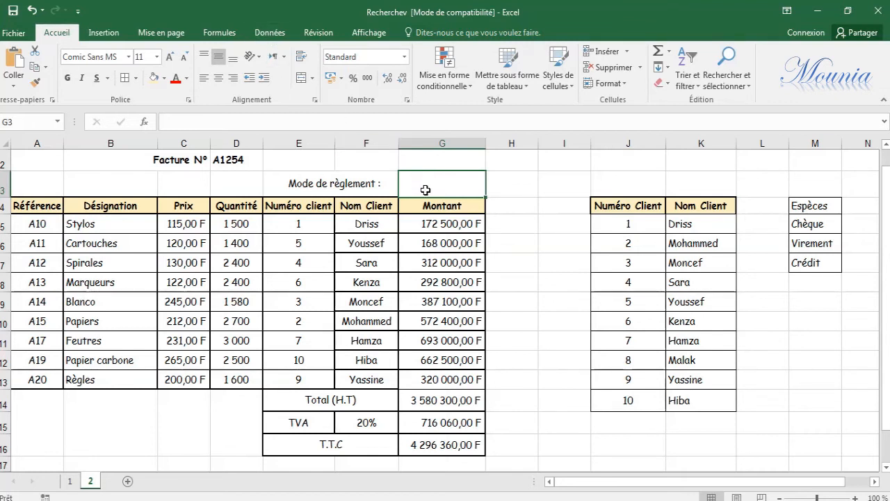
{"action": "left_click", "coordinate": [272, 35]}
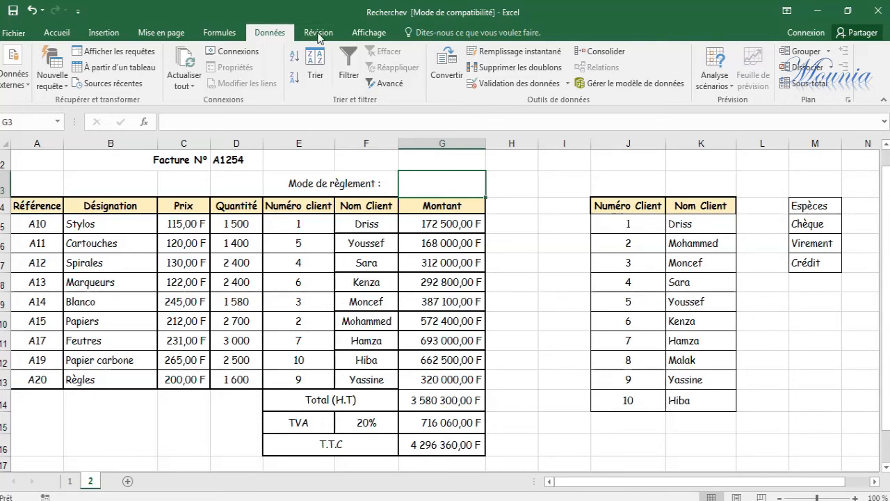
{"action": "left_click", "coordinate": [527, 84]}
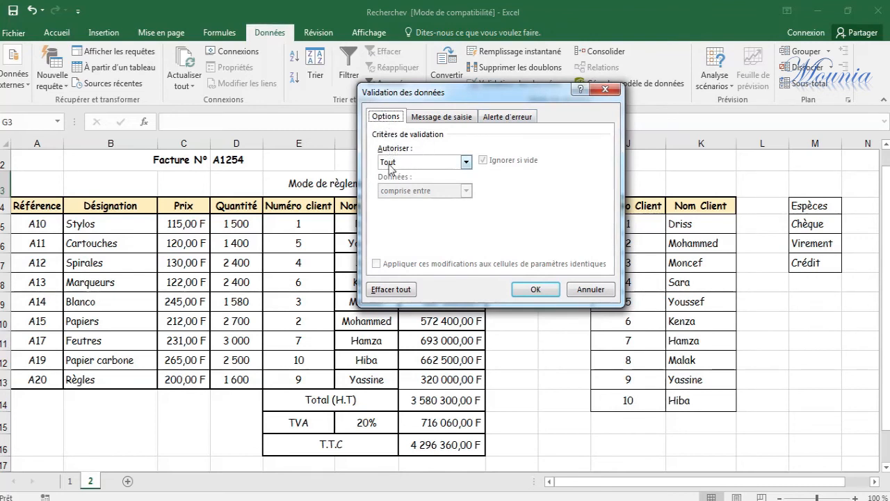
{"action": "left_click_drag", "start_coordinate": [405, 92], "coordinate": [552, 110]}
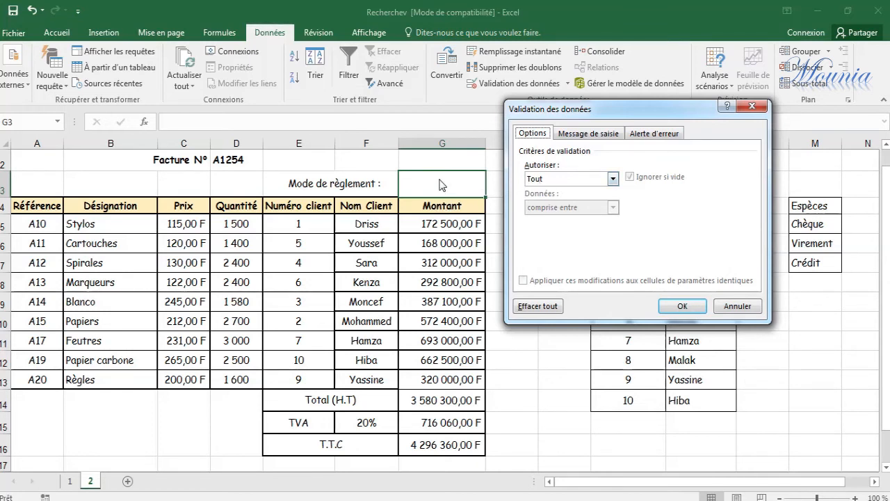
{"action": "left_click", "coordinate": [613, 180]}
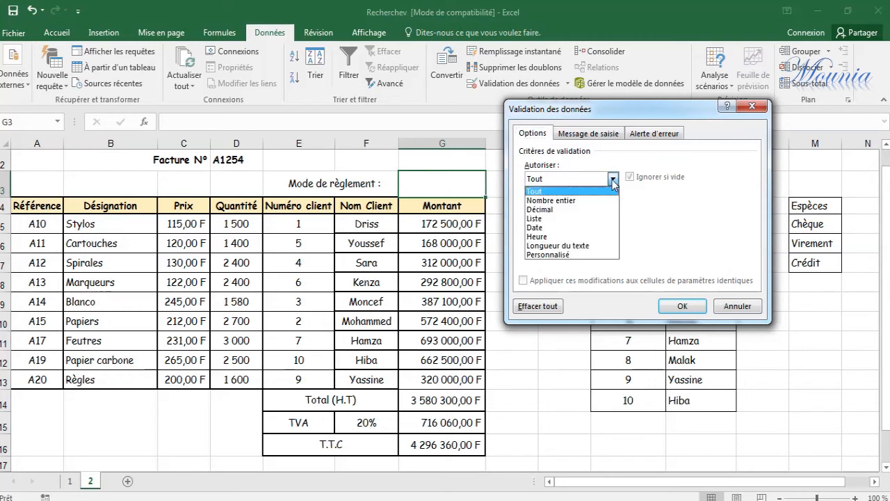
{"action": "left_click", "coordinate": [537, 219]}
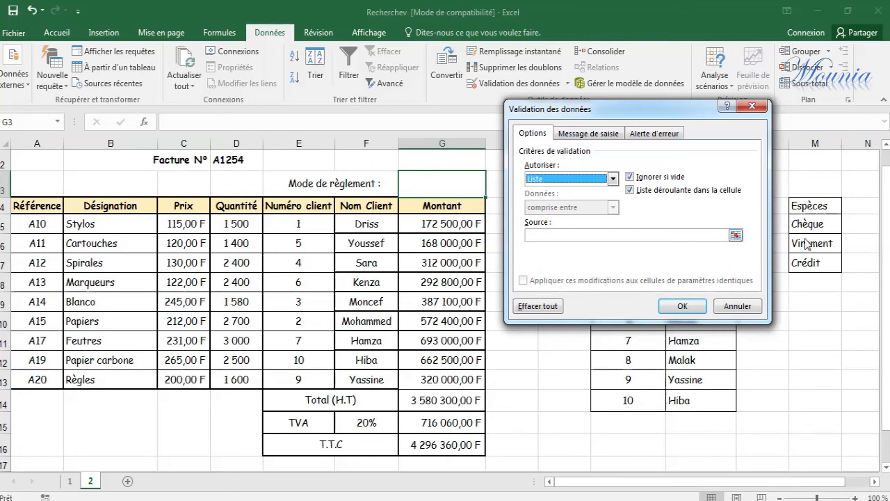
{"action": "left_click", "coordinate": [668, 235]}
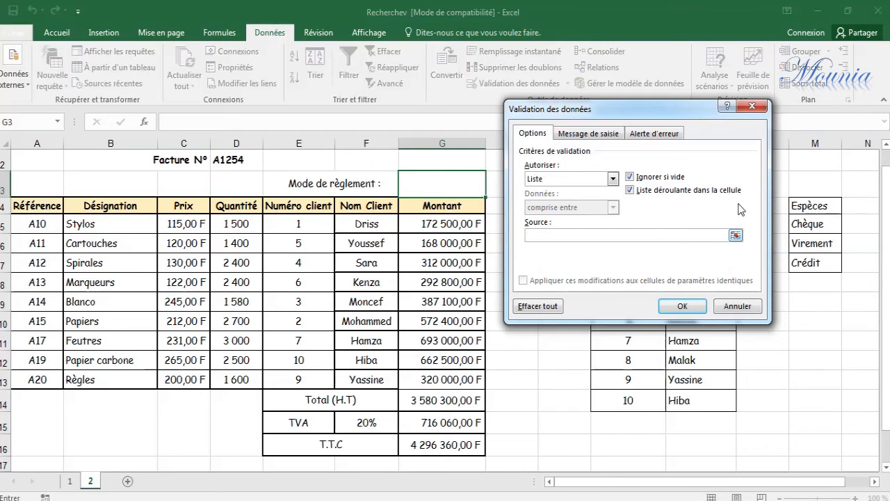
{"action": "left_click_drag", "start_coordinate": [803, 205], "coordinate": [810, 264]}
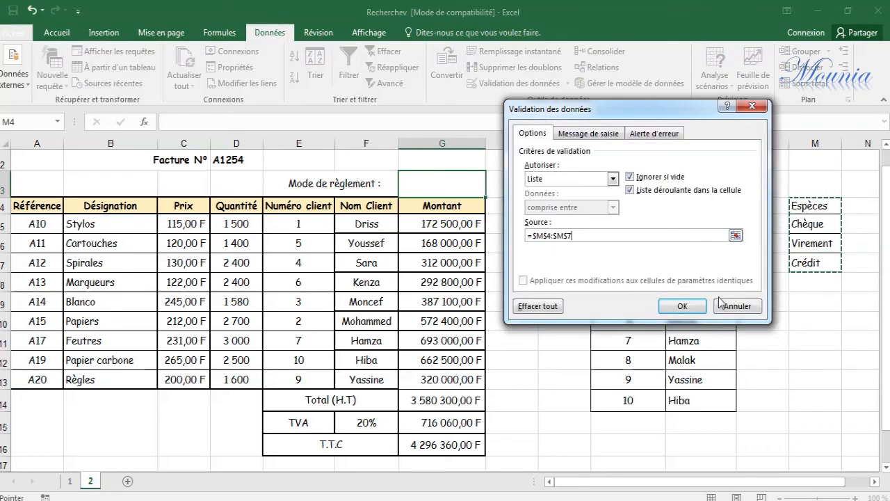
{"action": "left_click", "coordinate": [691, 304]}
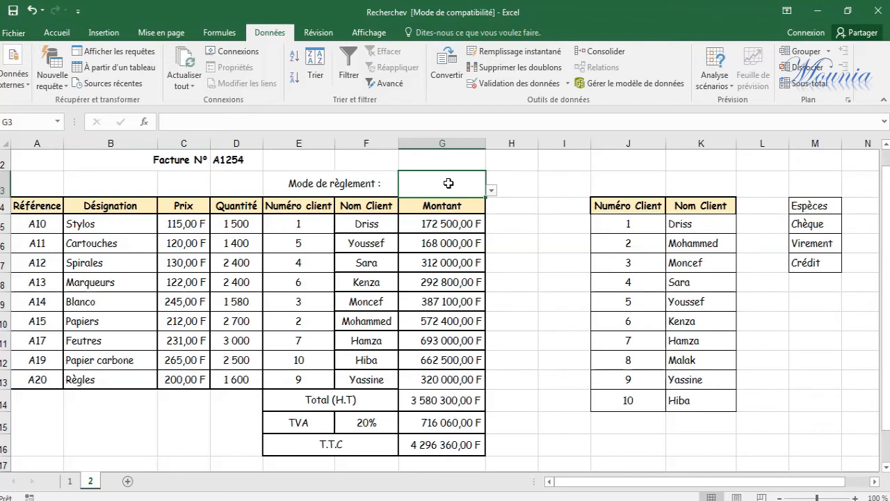
Choose Chèque from the list in G3, and undo both that choice and the cell's data validation
{"action": "left_click", "coordinate": [491, 192]}
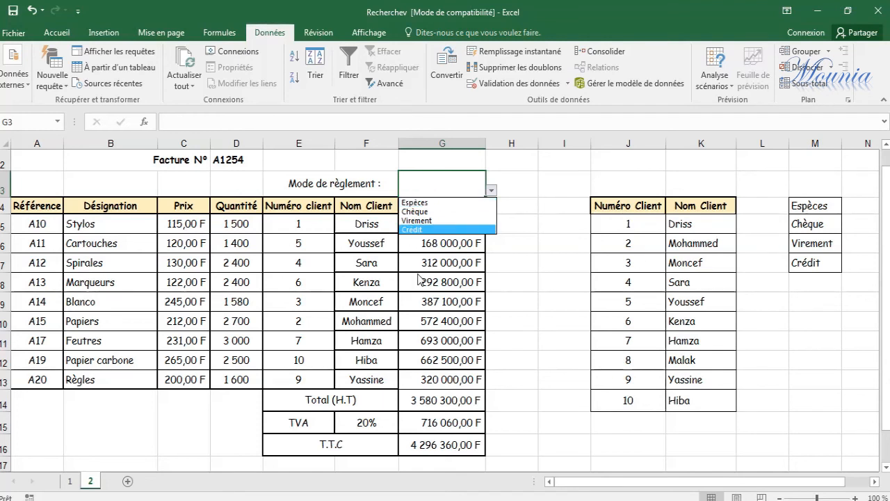
{"action": "left_click", "coordinate": [426, 213]}
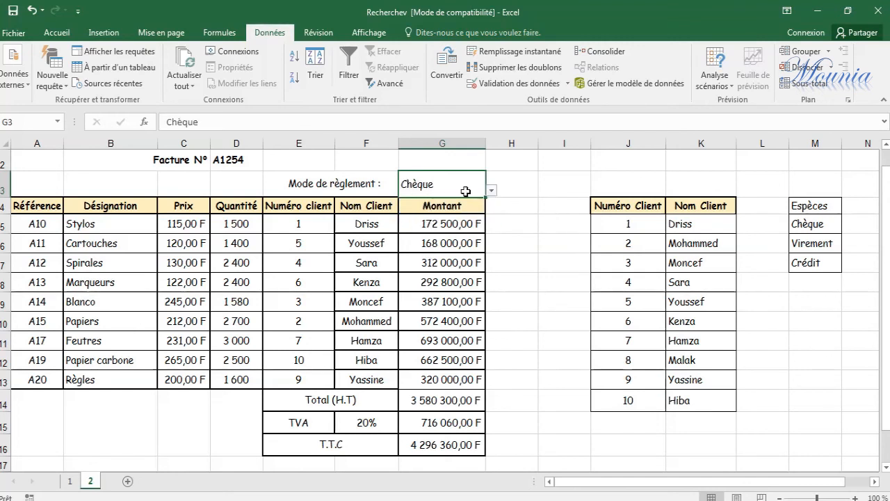
{"action": "left_click", "coordinate": [529, 256]}
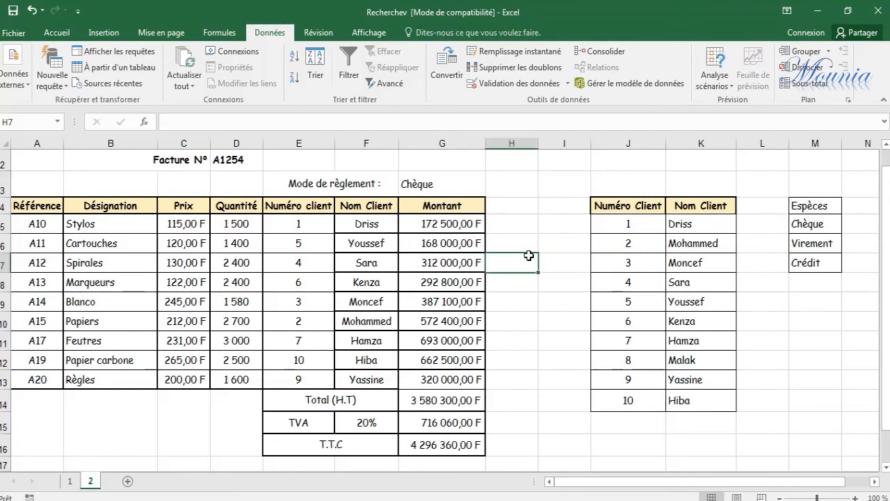
{"action": "left_click", "coordinate": [452, 190]}
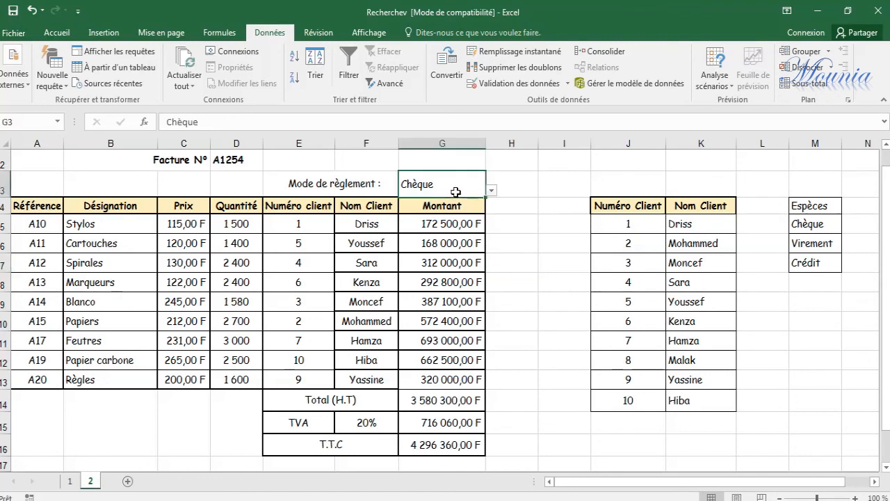
{"action": "left_click", "coordinate": [31, 10]}
{"action": "left_click", "coordinate": [32, 11]}
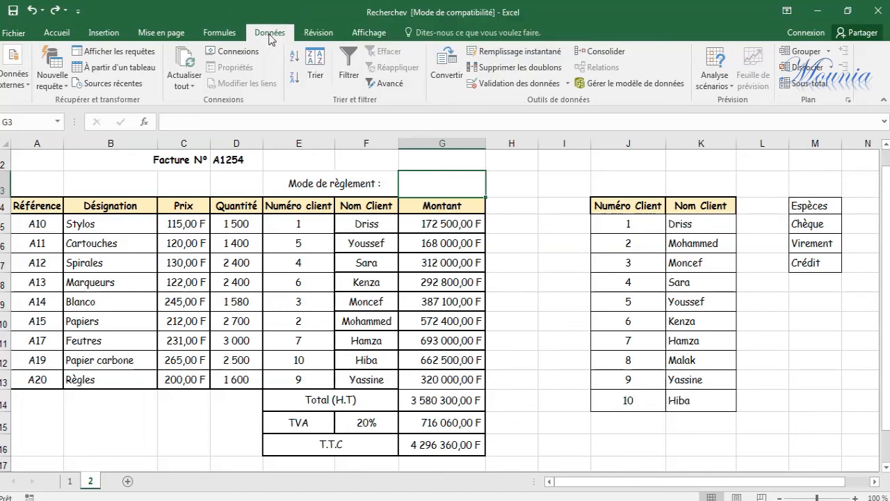
Set up the G3 data validation again as a Liste with source =$M$4:$M$7, and choose Crédit as the payment mode
{"action": "left_click", "coordinate": [512, 85]}
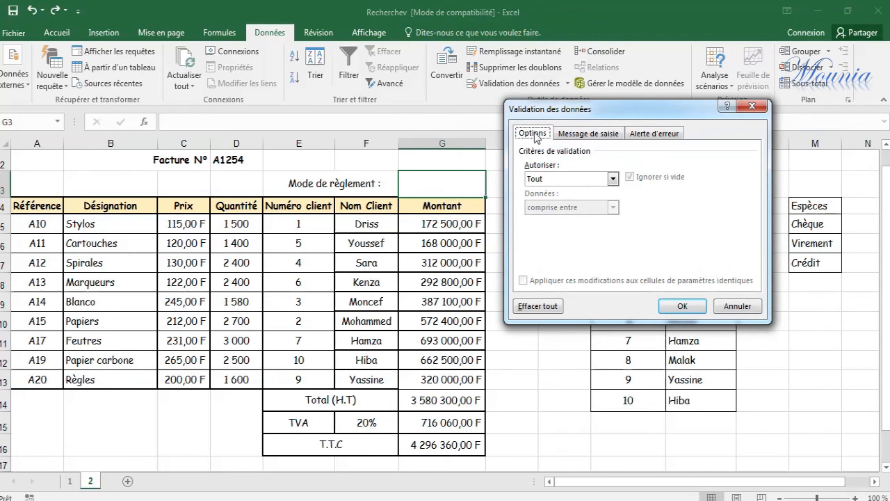
{"action": "left_click", "coordinate": [547, 181]}
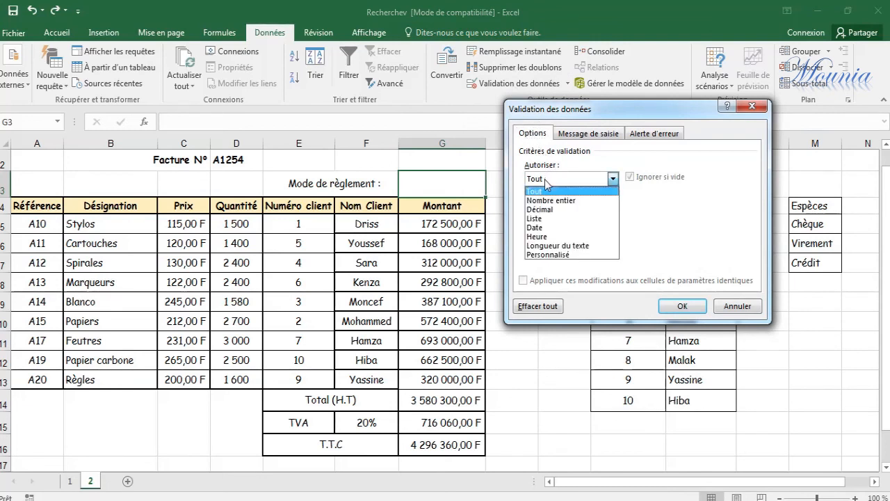
{"action": "left_click", "coordinate": [544, 220]}
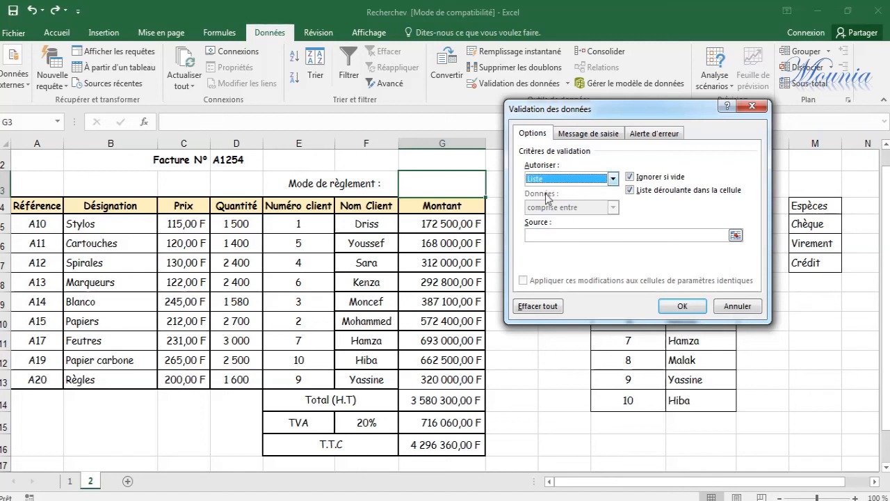
{"action": "left_click", "coordinate": [539, 234]}
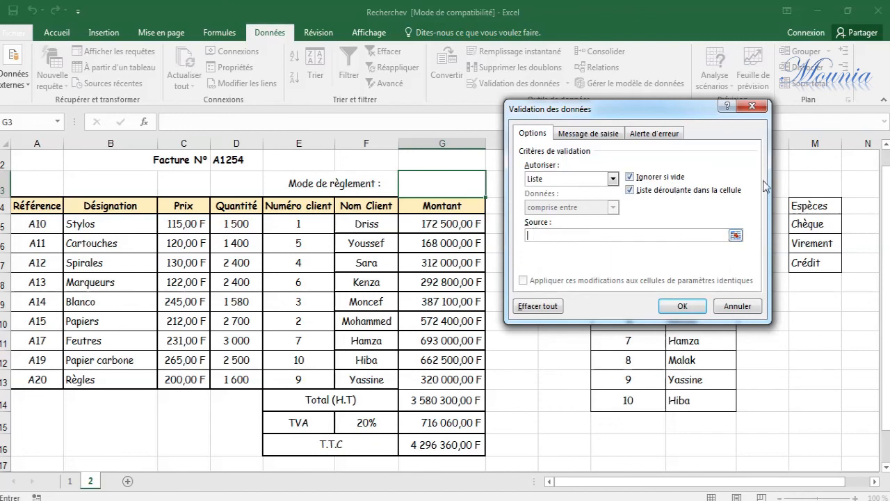
{"action": "left_click_drag", "start_coordinate": [808, 208], "coordinate": [805, 261]}
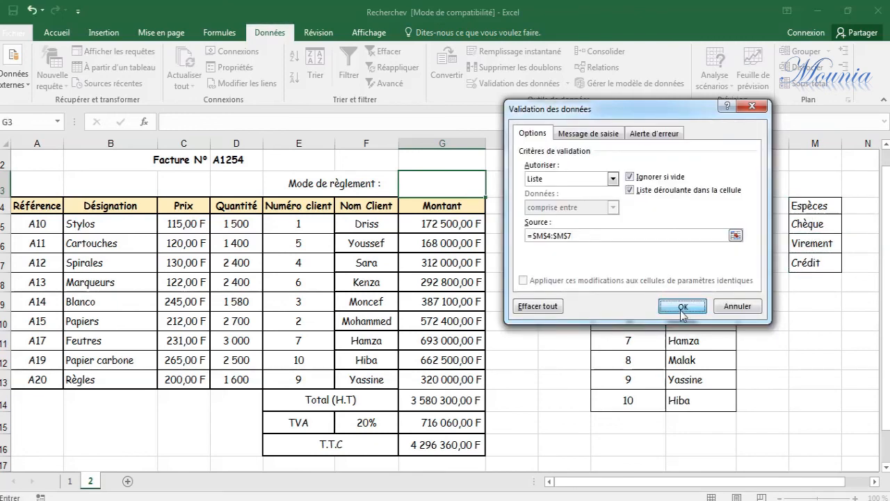
{"action": "left_click", "coordinate": [683, 307]}
{"action": "left_click", "coordinate": [492, 192]}
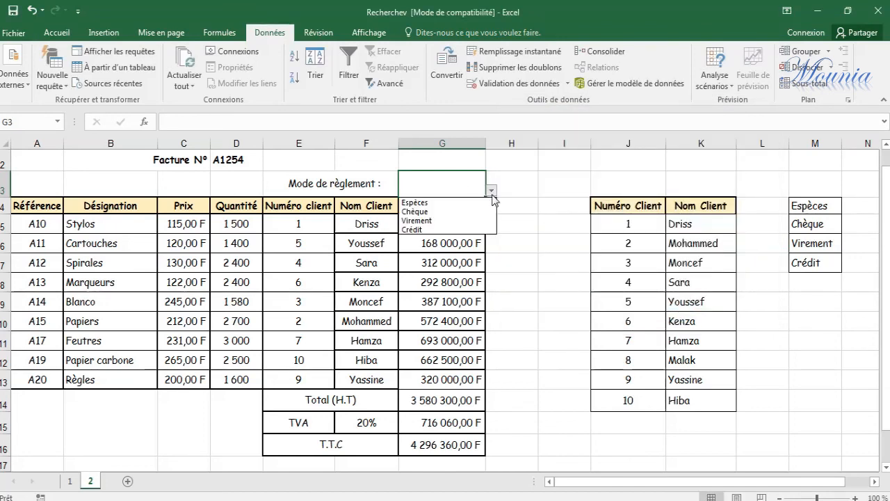
{"action": "left_click", "coordinate": [443, 230]}
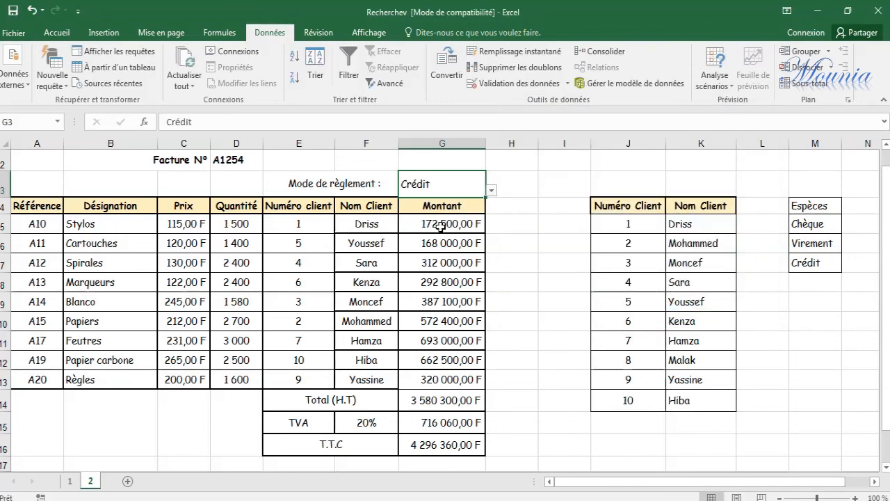